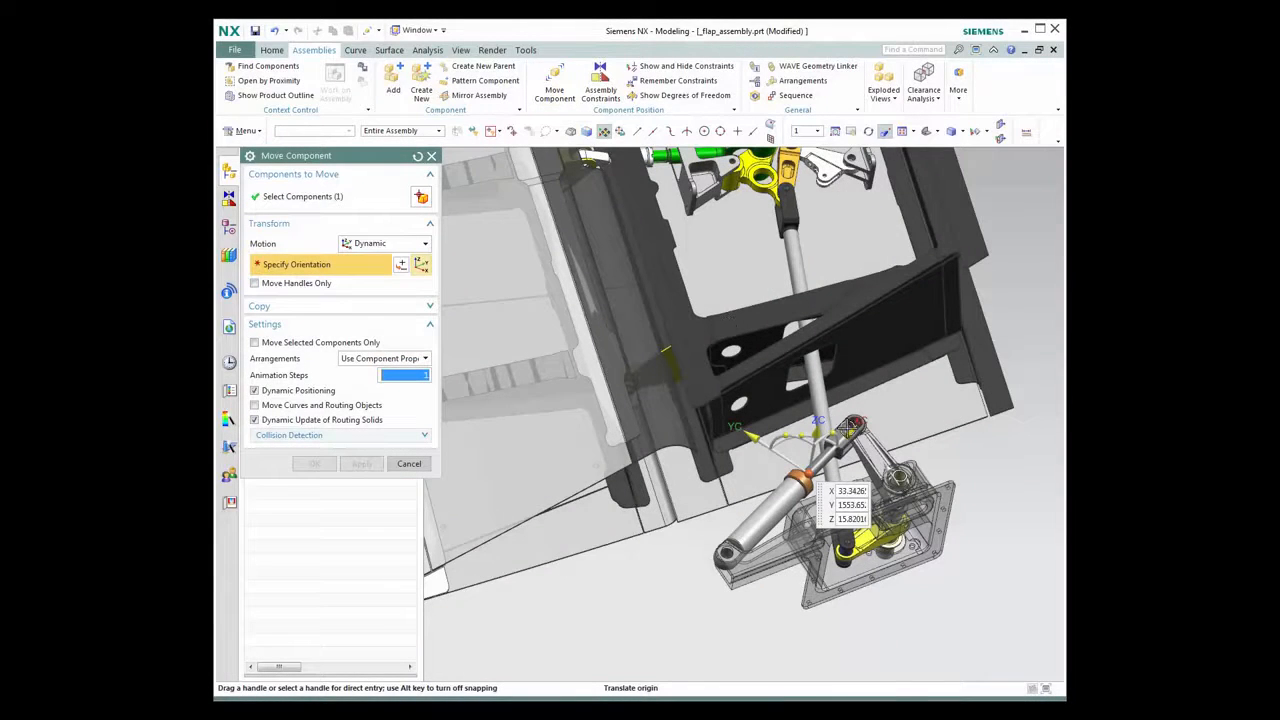
Step: Reposition the selected actuator component dynamically by shifting its orientation handle slightly
left_click_drag(852, 426, 888, 407)
Step: Start editing the arm_000 component of actuator-assy as a reusable component
left_click(312, 268)
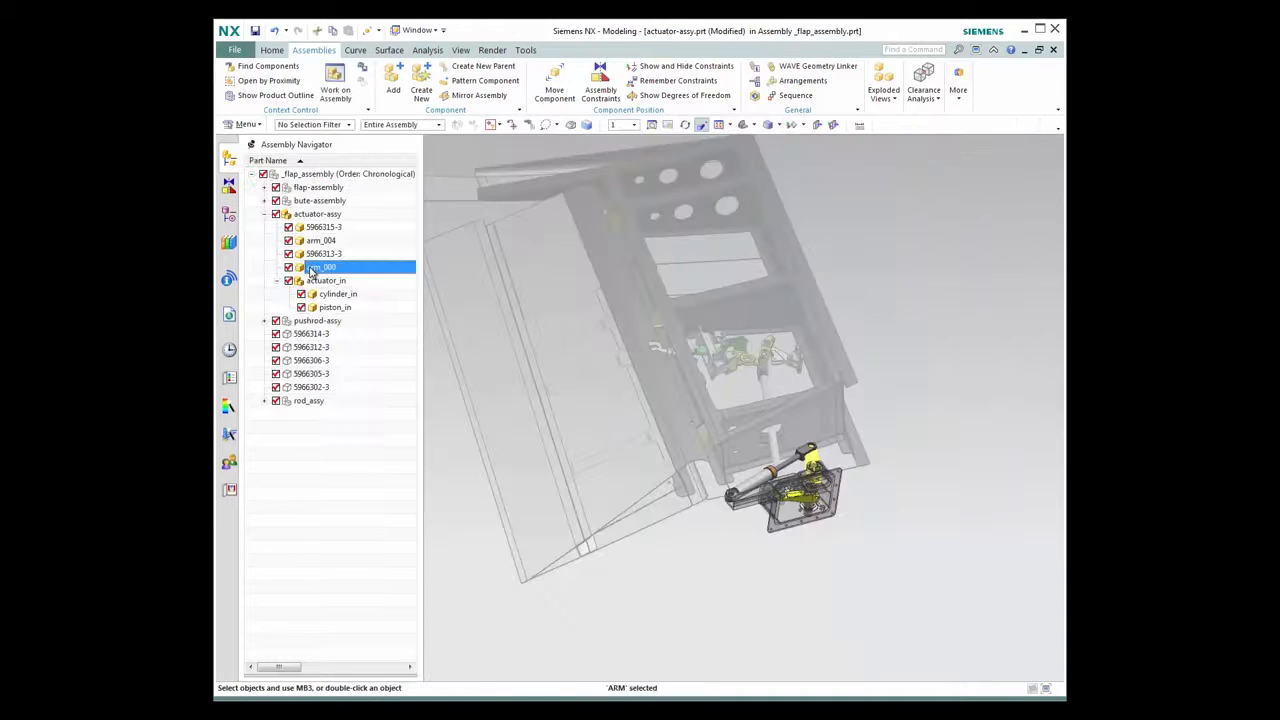
right_click(312, 270)
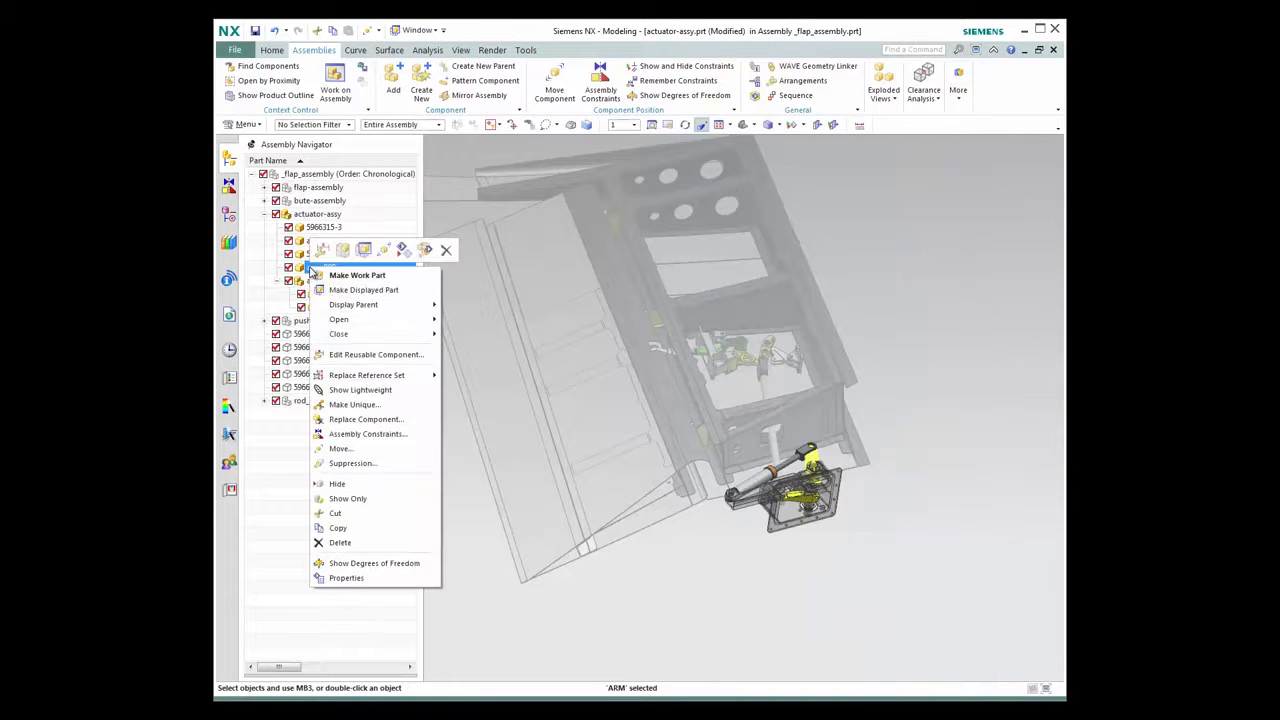
left_click(340, 356)
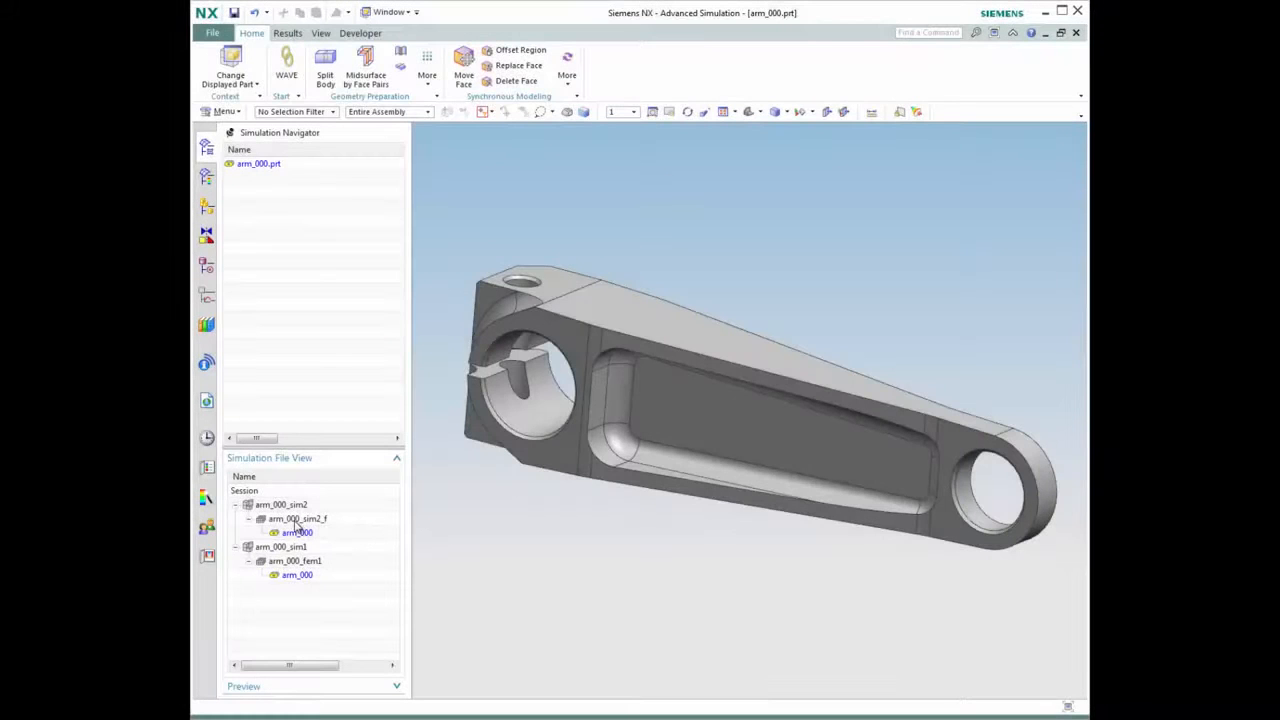
Step: Open the arm_000_sim2_f FEM, switch off its polygon geometry display and expand the 3D collectors
double_click(295, 521)
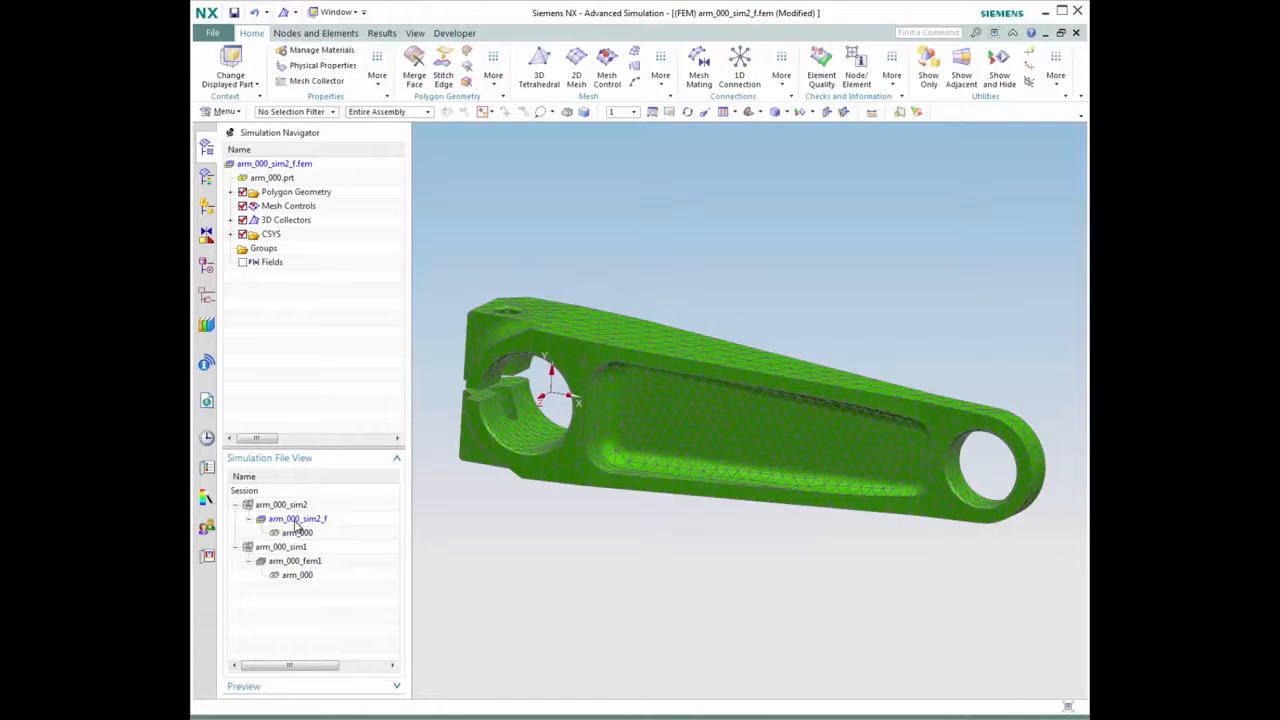
left_click(242, 192)
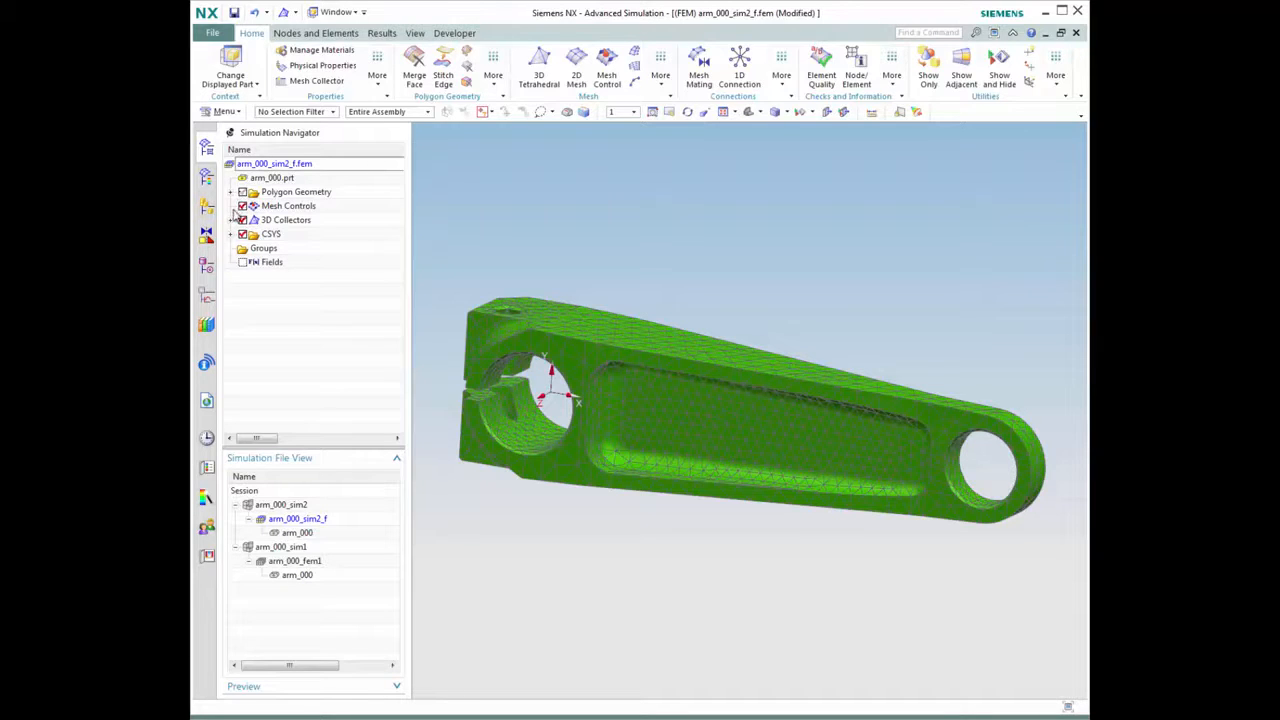
left_click(230, 220)
left_click(244, 235)
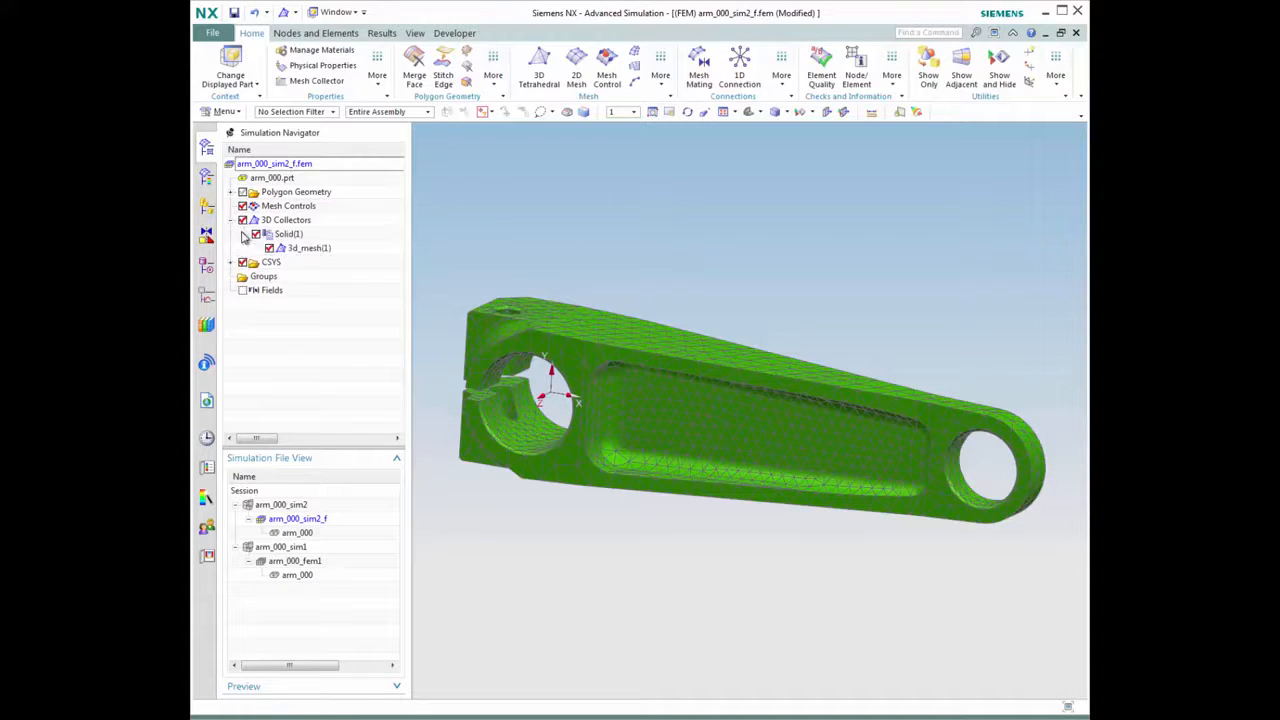
Step: Examine the element size in the settings of 3d_mesh(1), and leave them without changes
double_click(298, 248)
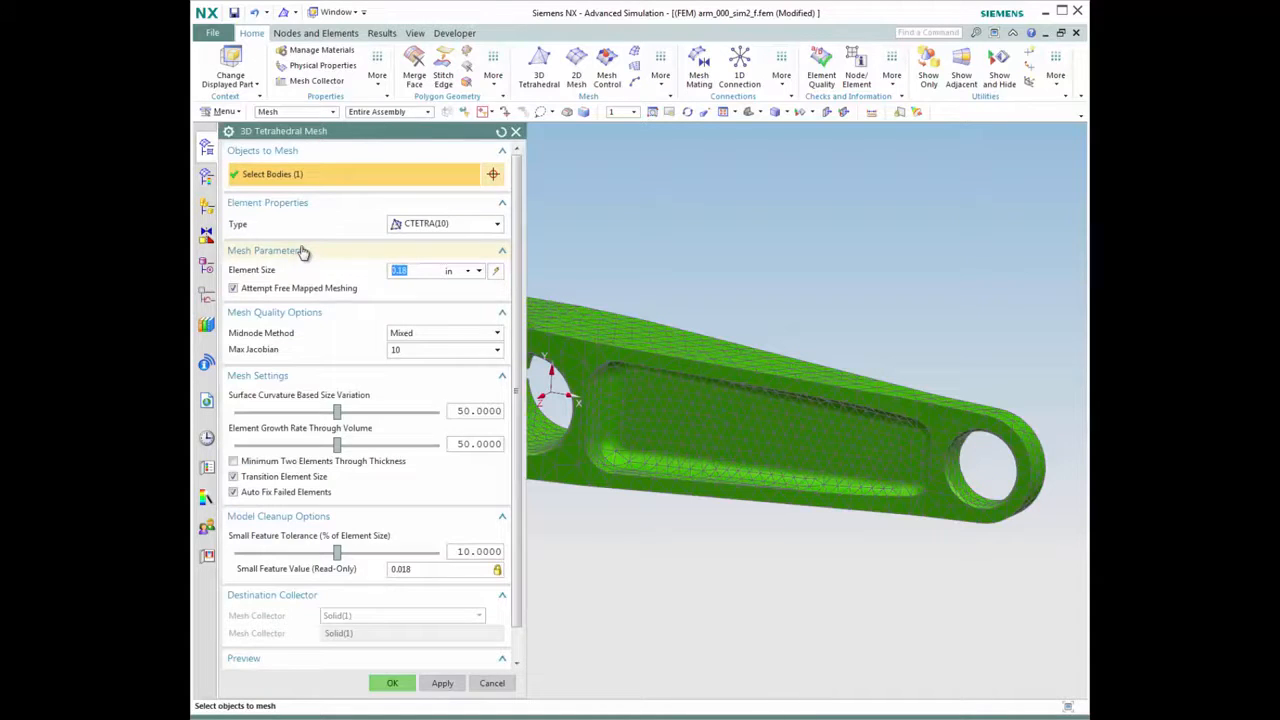
left_click(413, 270)
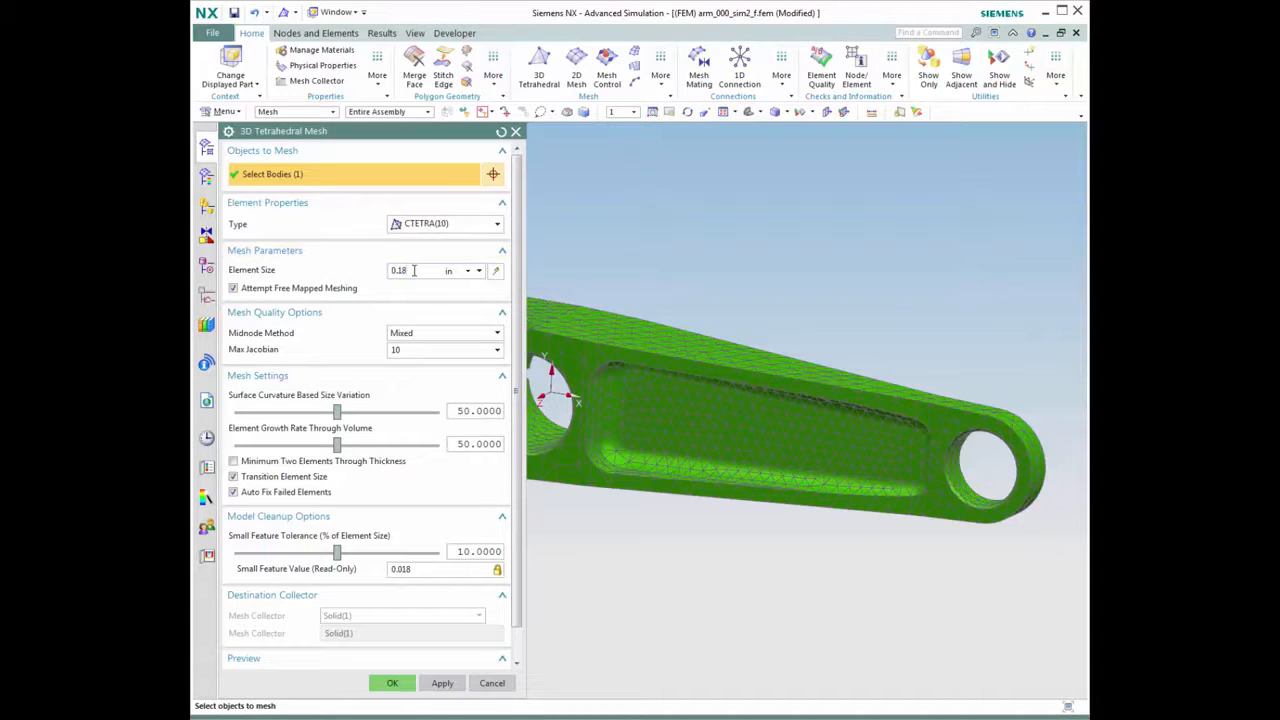
left_click(492, 683)
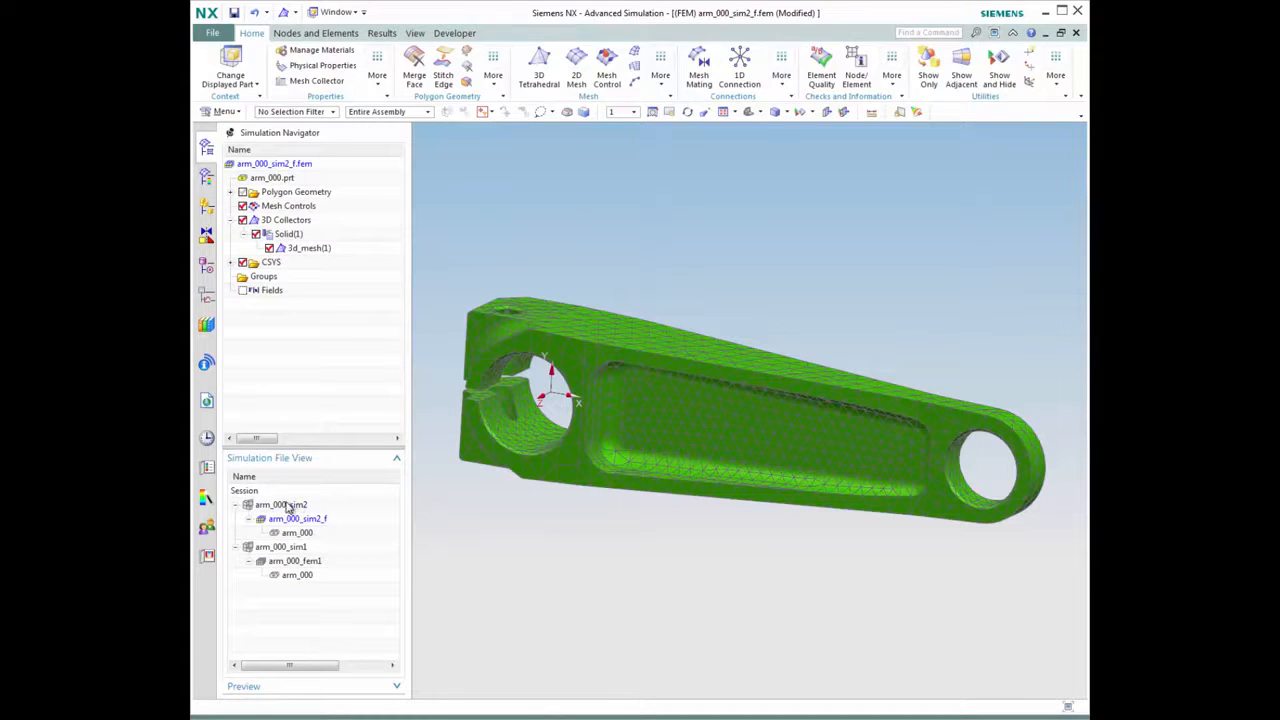
Step: Open the arm_000_sim2 simulation and examine the Bearing(1) load and the constraints of the Bending Case
double_click(285, 506)
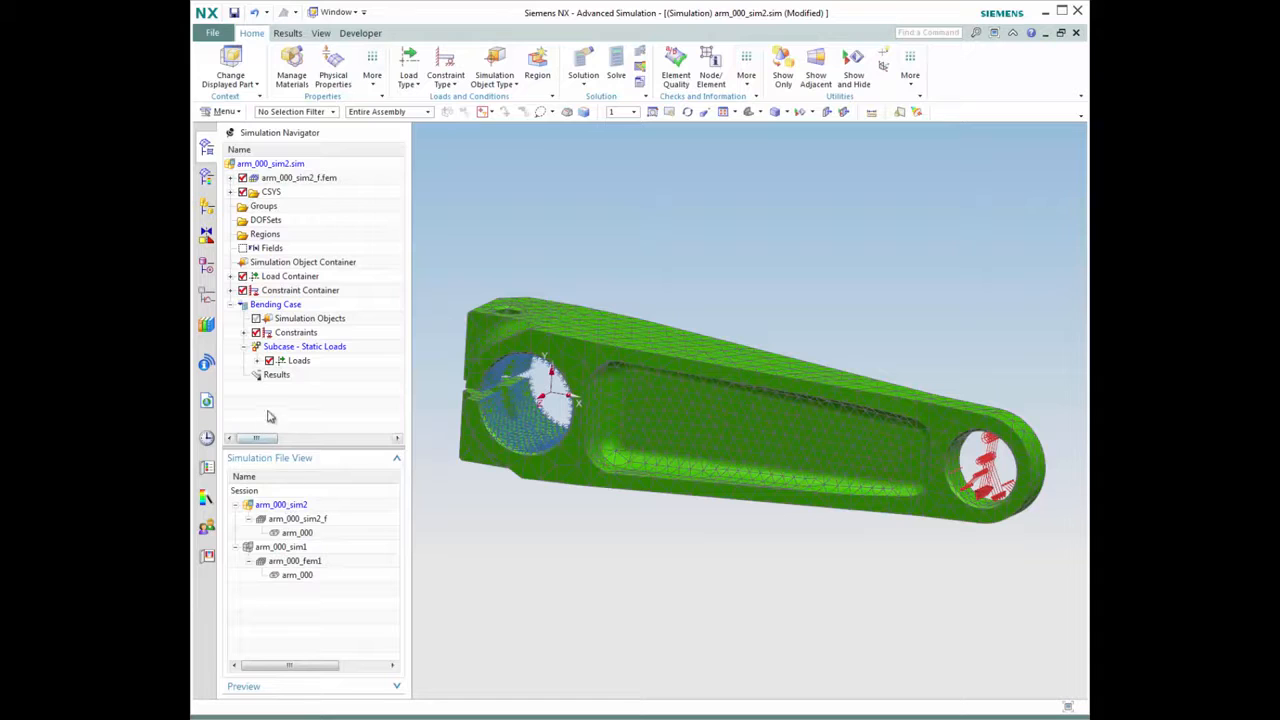
left_click(257, 361)
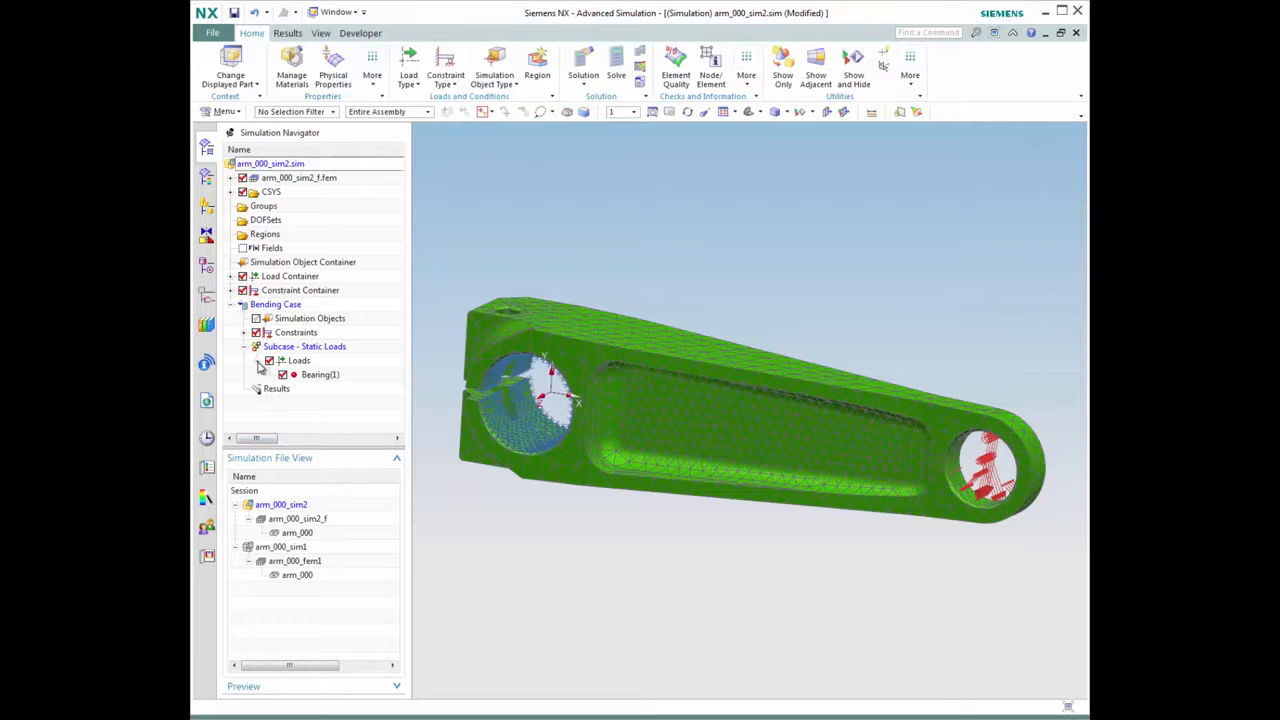
left_click(311, 376)
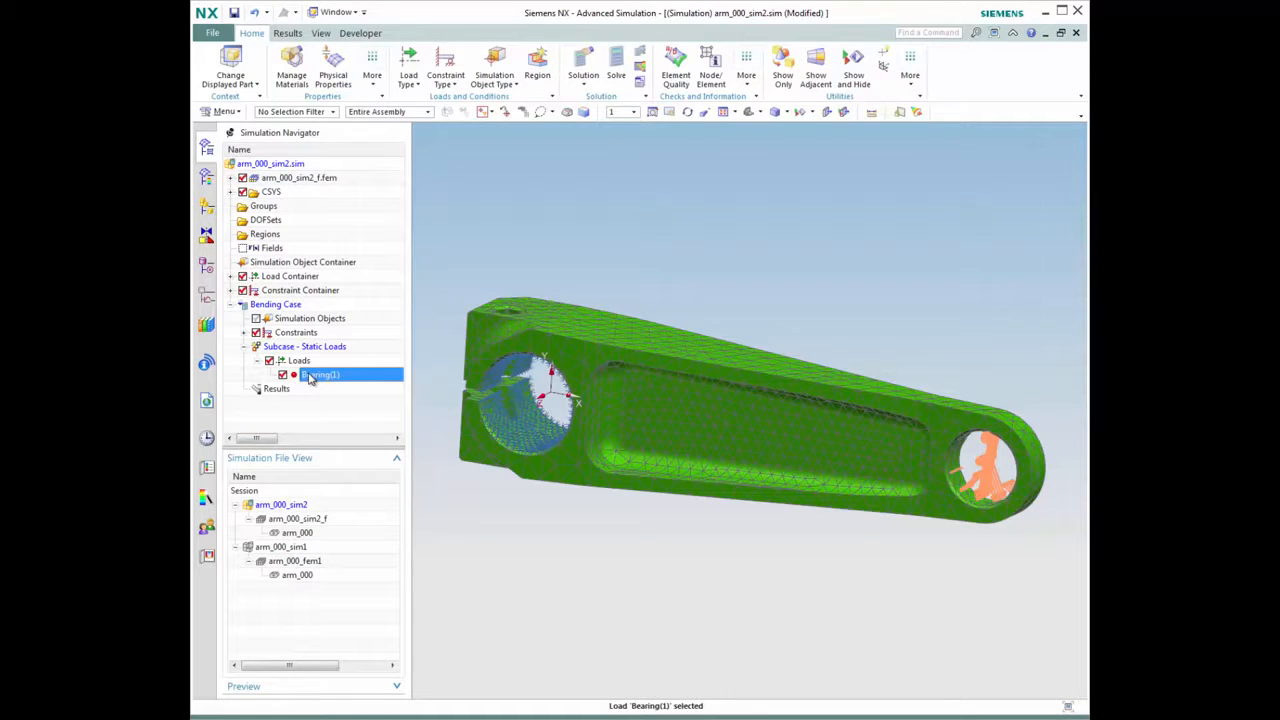
left_click(244, 332)
left_click(304, 347)
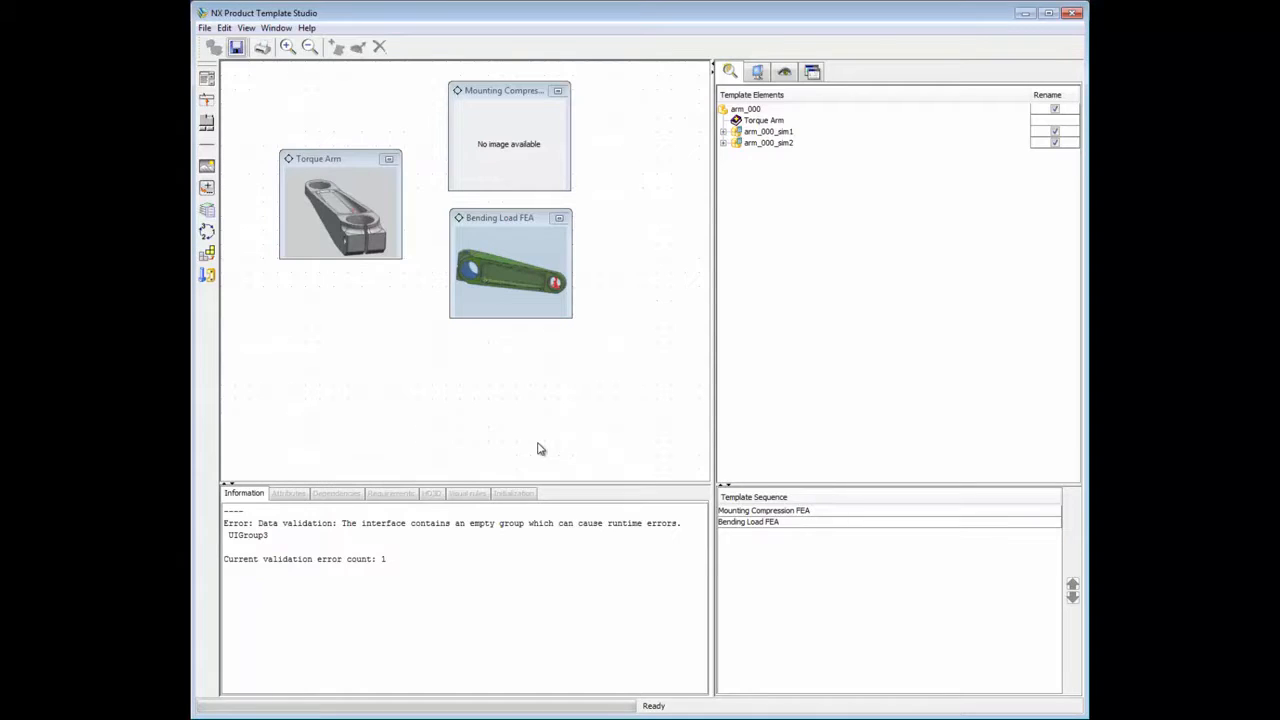
Step: Switch to NX Product Template Studio, open the Torque Arm interface and preview its dialog
left_click(390, 163)
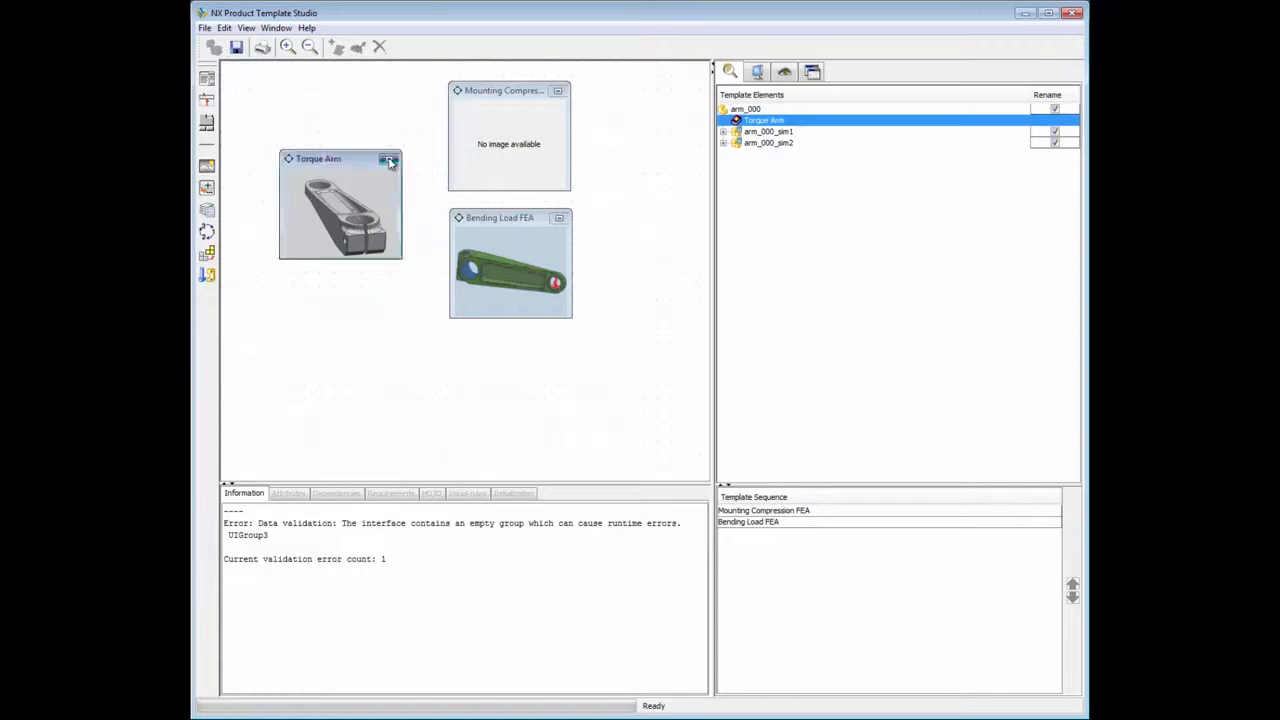
left_click(389, 161)
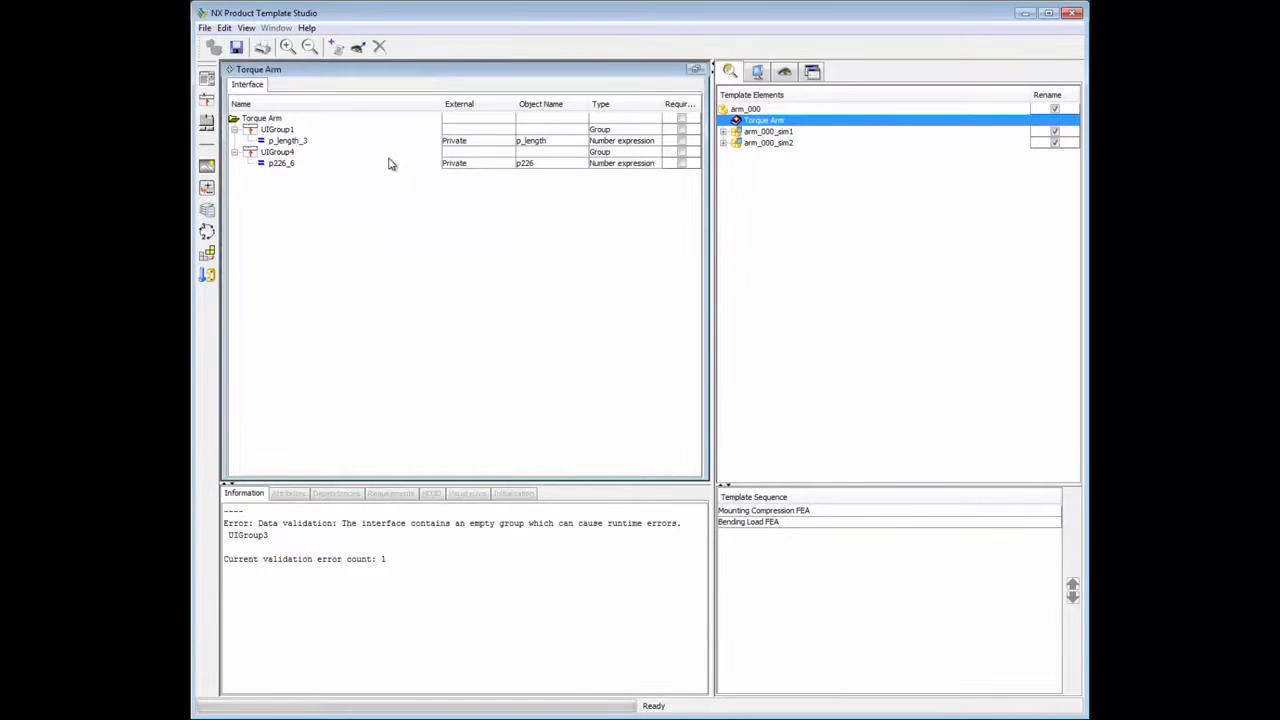
left_click(811, 73)
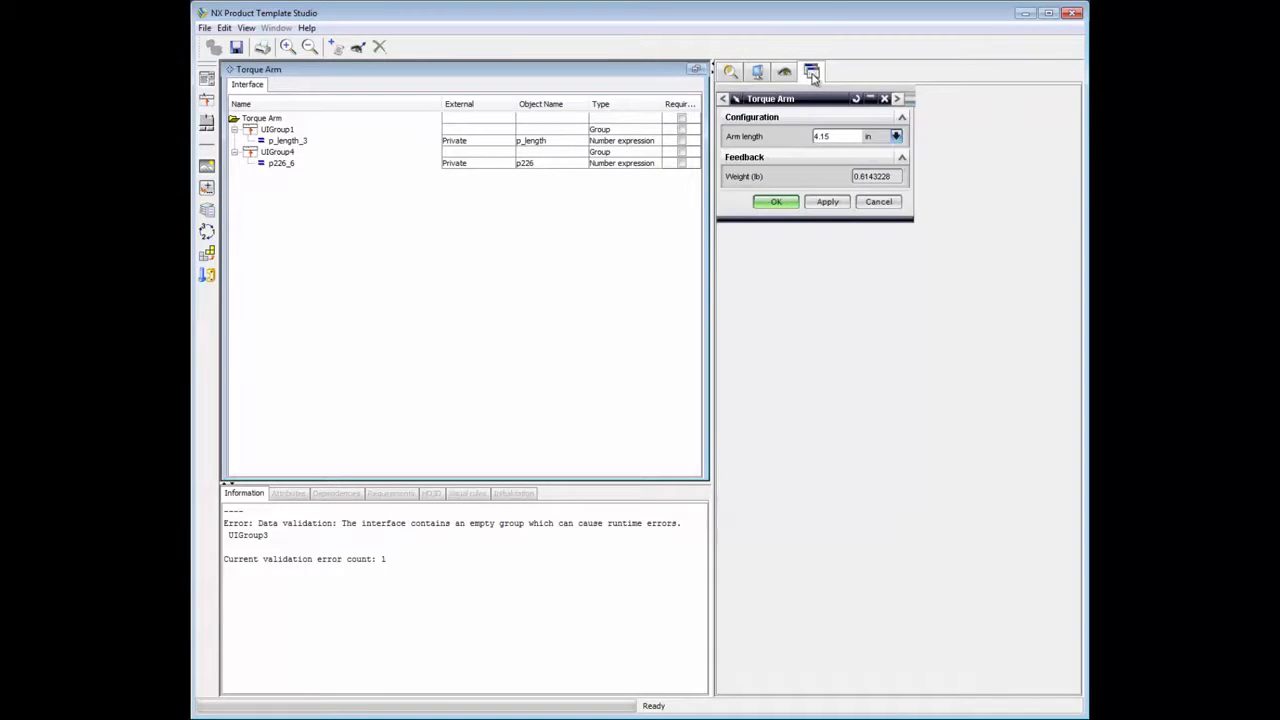
Step: Examine the attributes of UIGroup1, UIGroup4 and the p226_6 weight expression in the Torque Arm interface
left_click(284, 131)
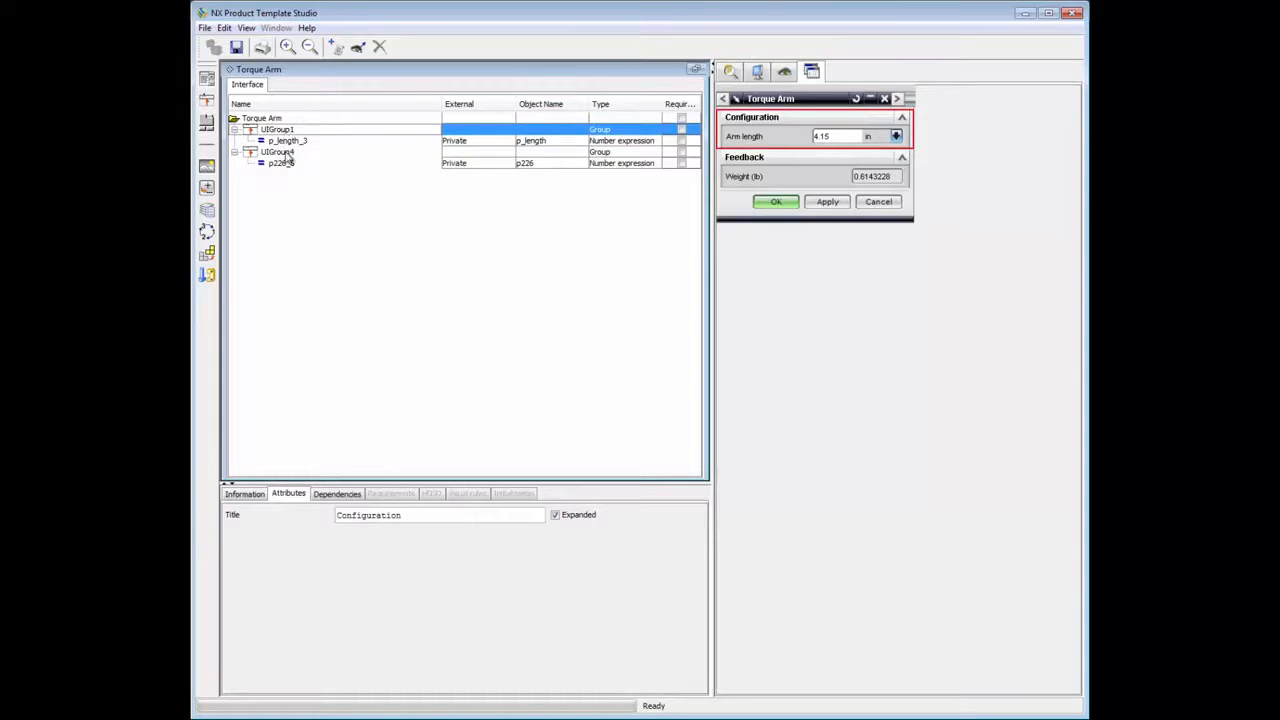
left_click(287, 154)
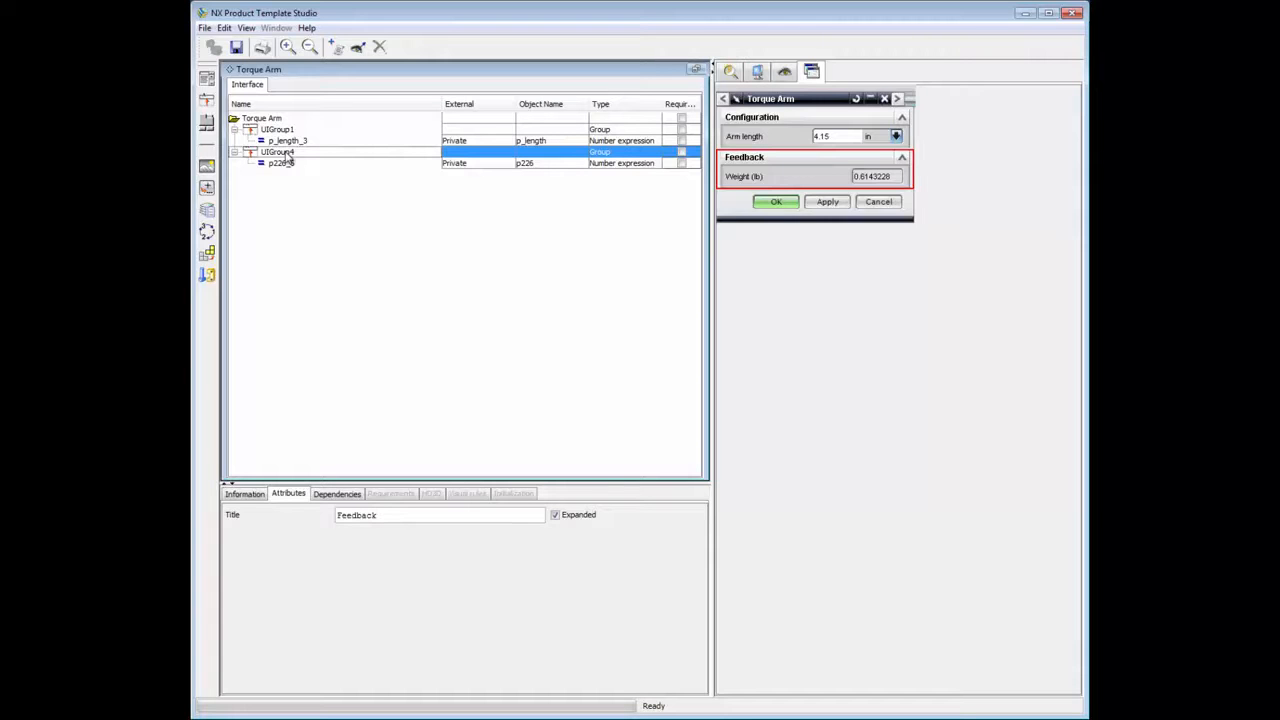
left_click(287, 164)
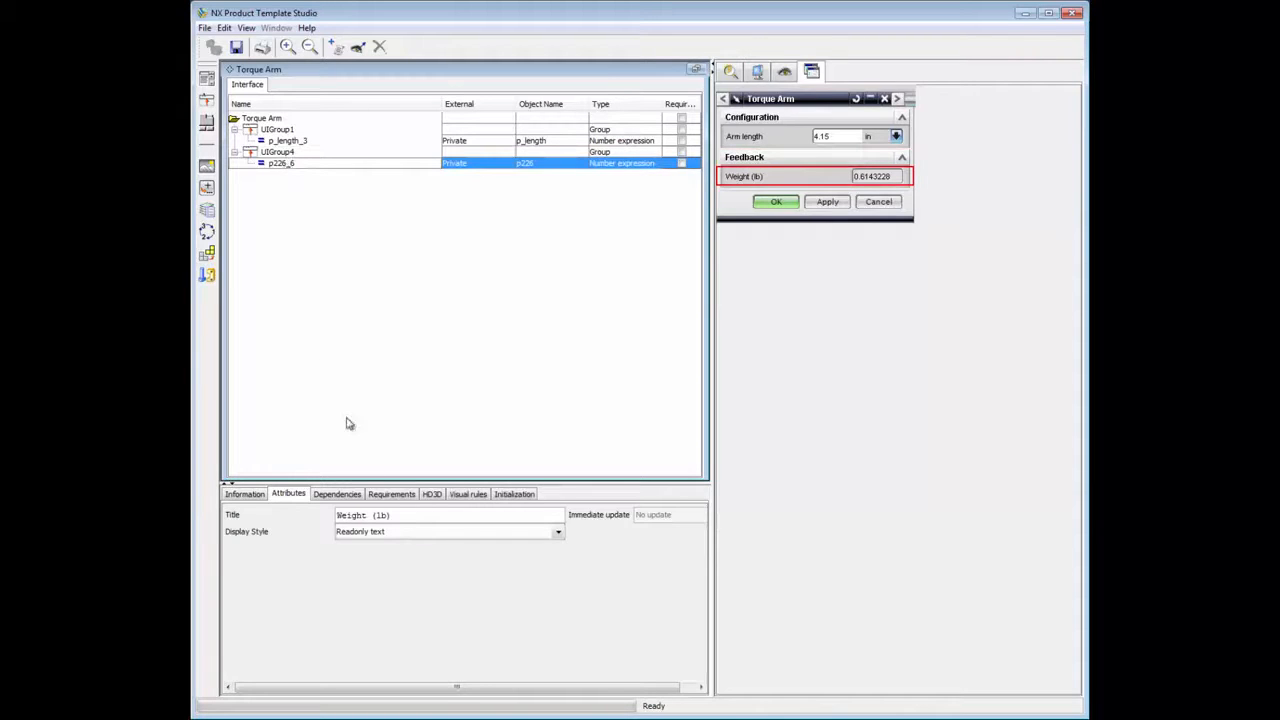
left_click(408, 515)
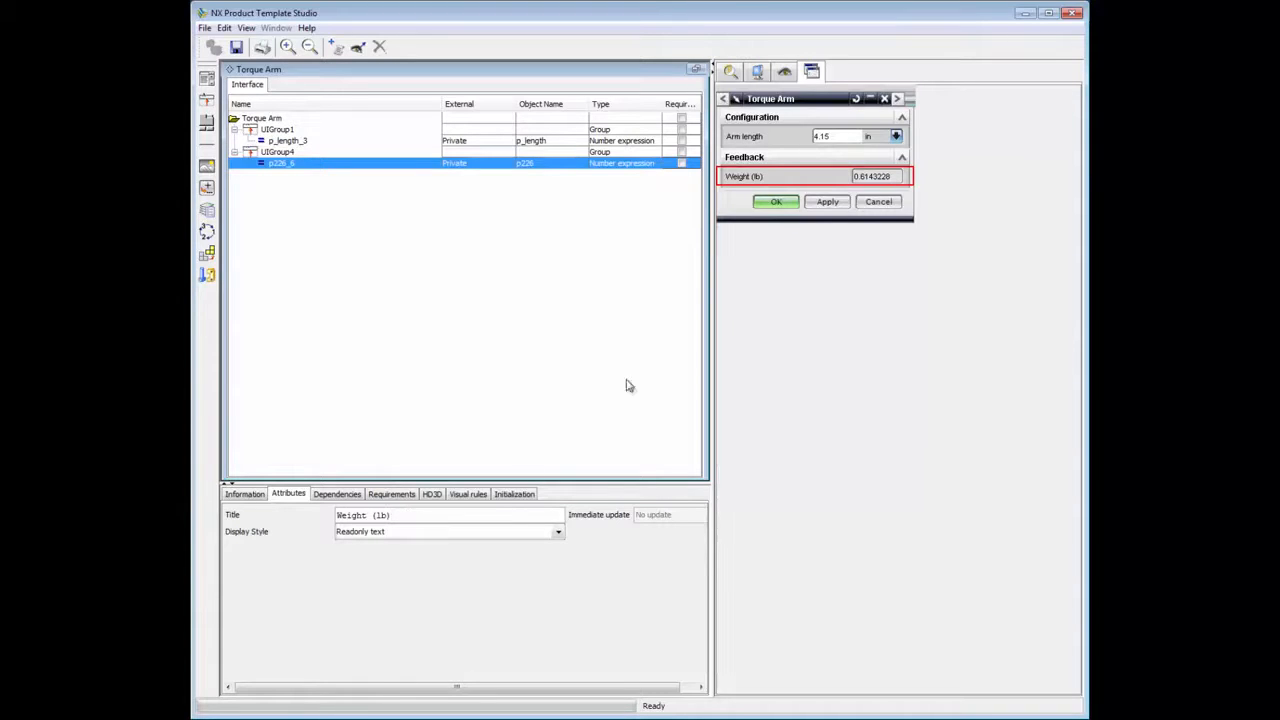
Step: Locate the p226 expression under BODY_MEASUREMENT23 among the arm_000 features
left_click(785, 73)
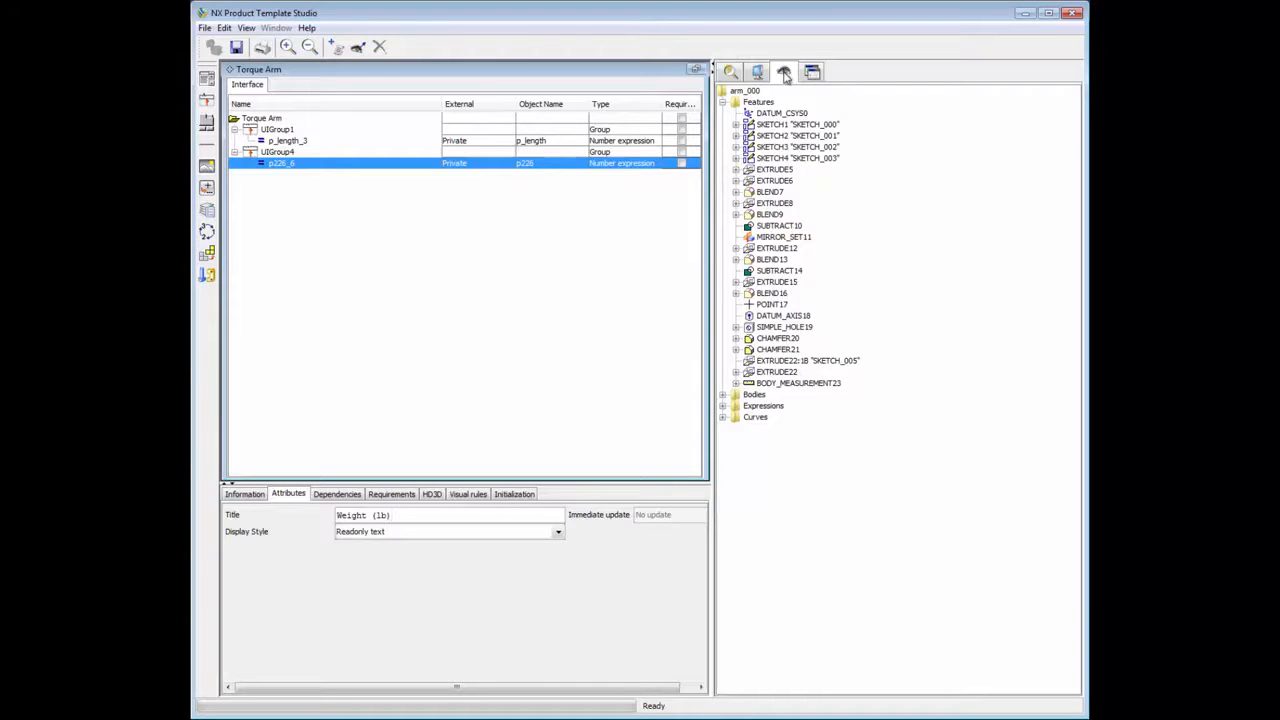
left_click(736, 384)
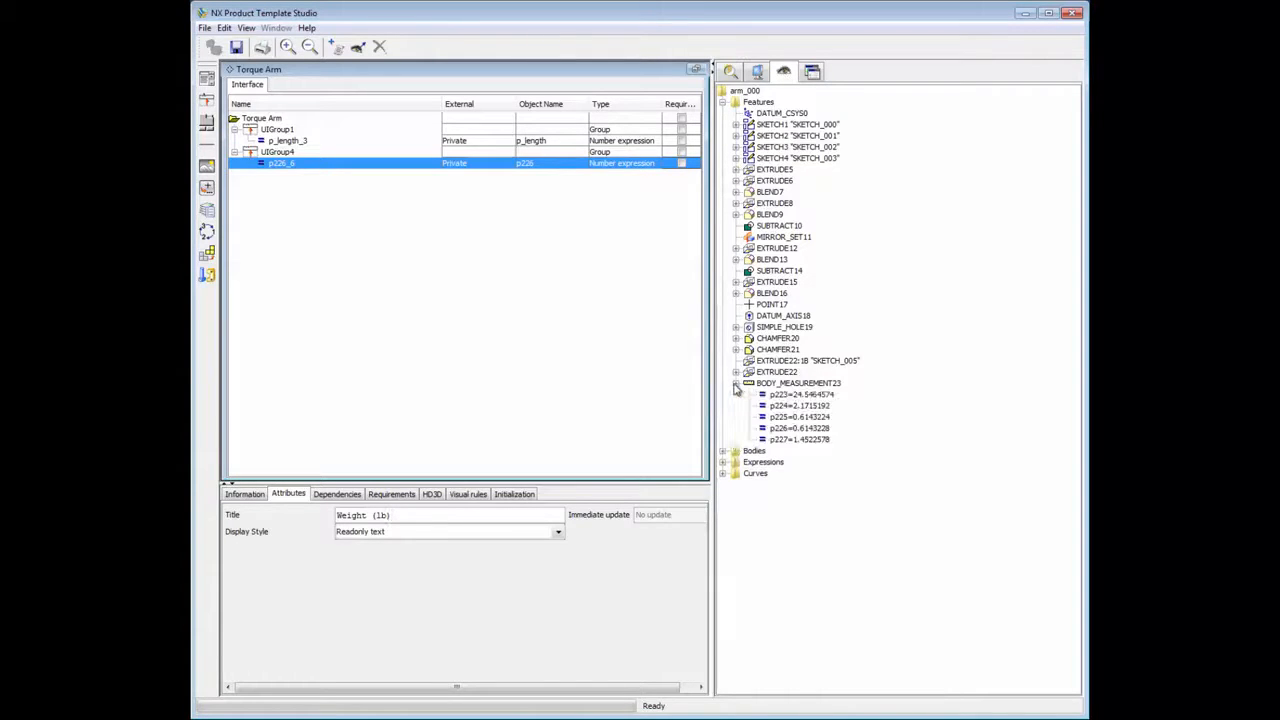
left_click(800, 430)
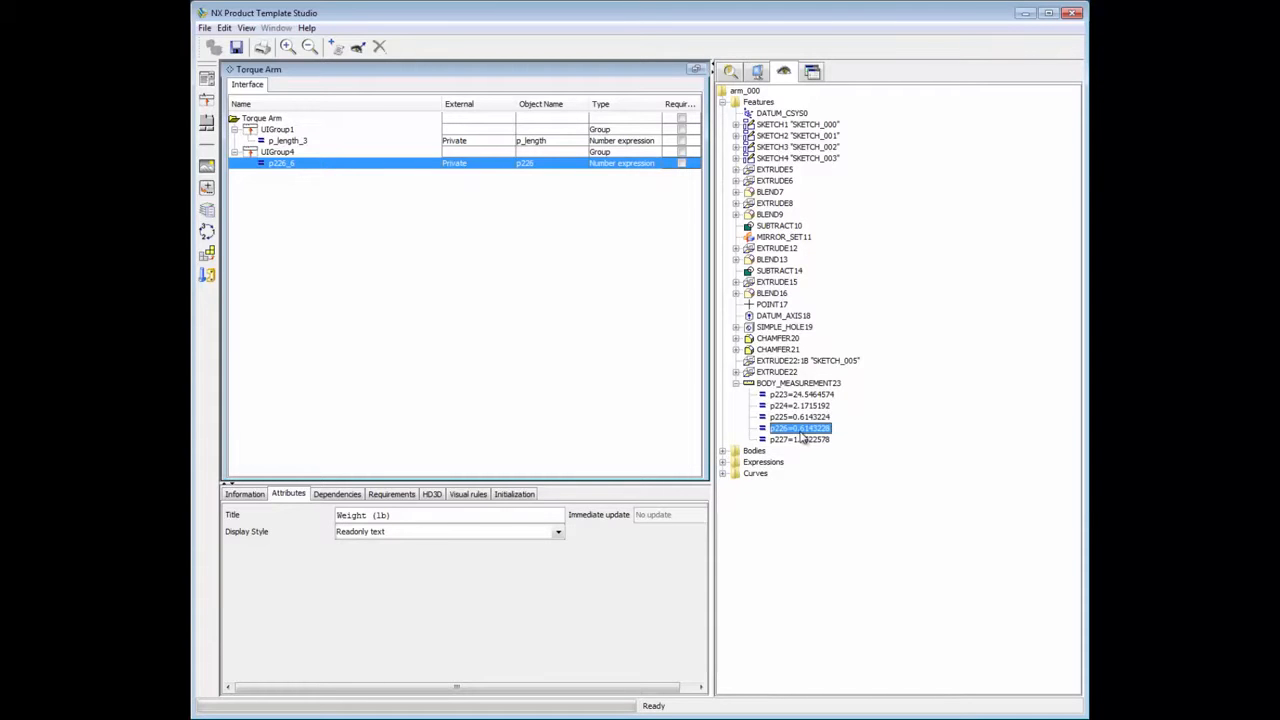
Step: Close the Torque Arm interface, and open the Bending Load FEA interface to add three groups to it
left_click(695, 69)
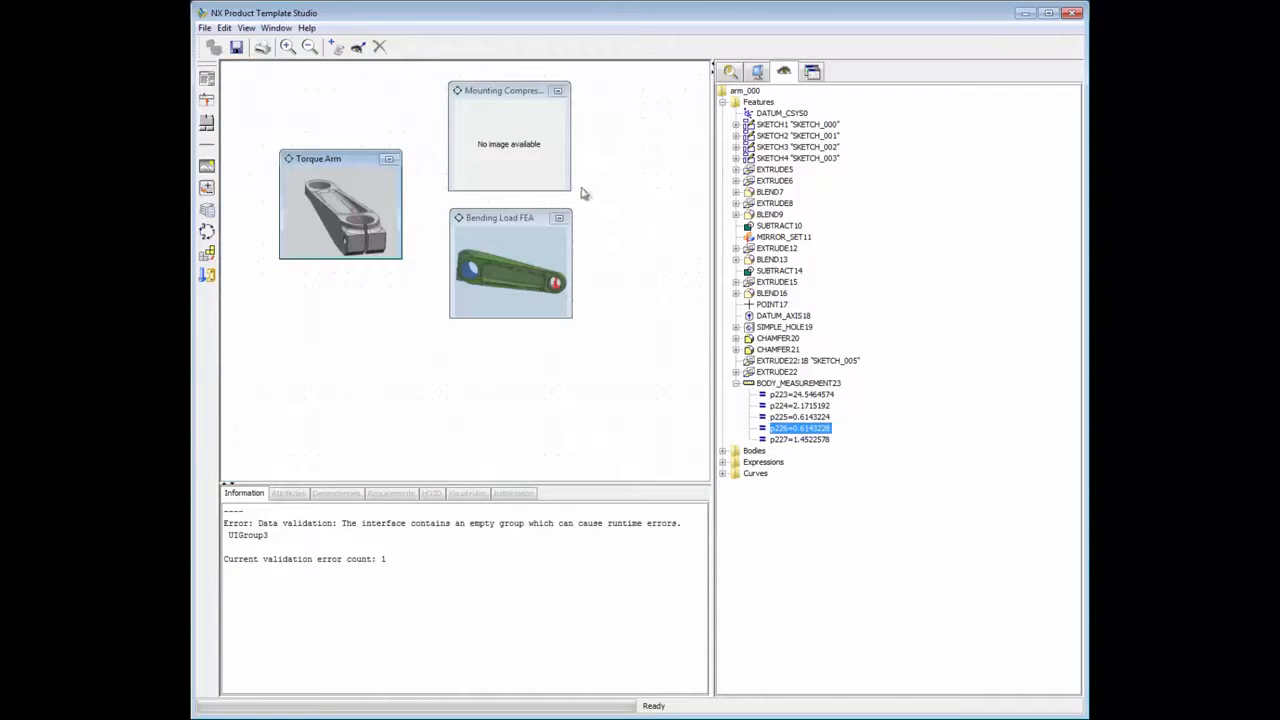
left_click(561, 221)
left_click(561, 221)
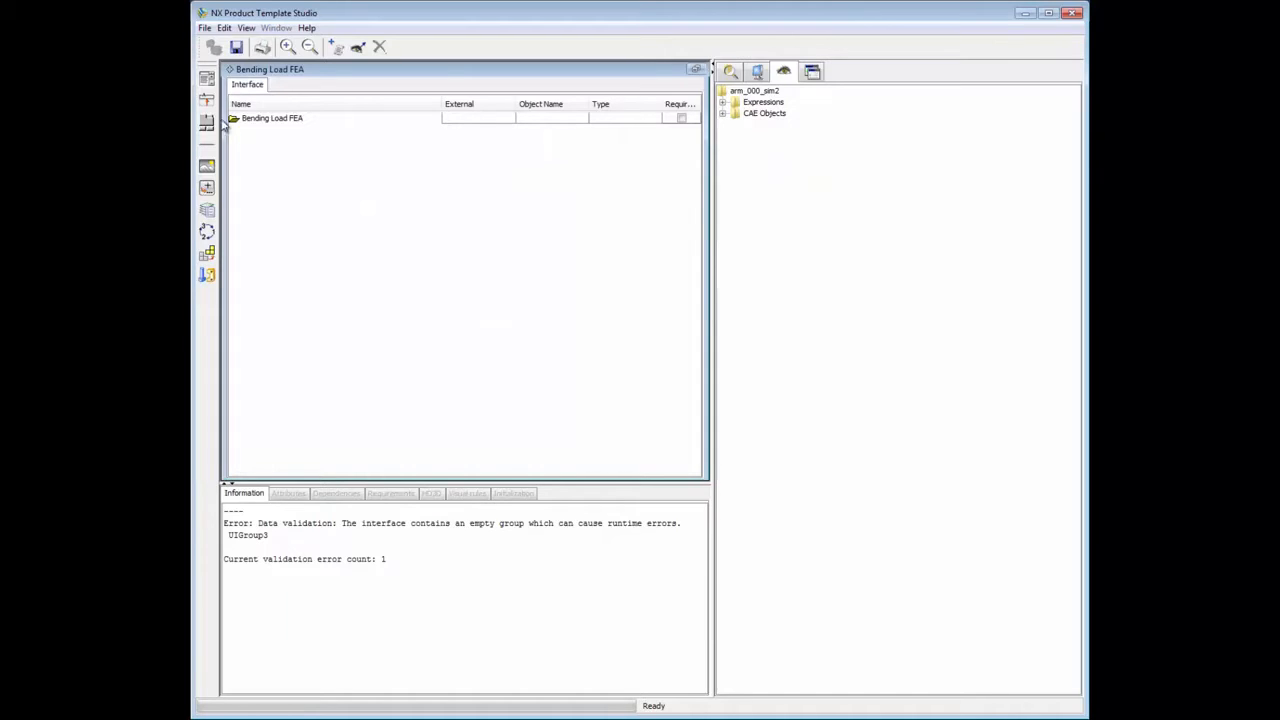
left_click_drag(207, 101, 252, 119)
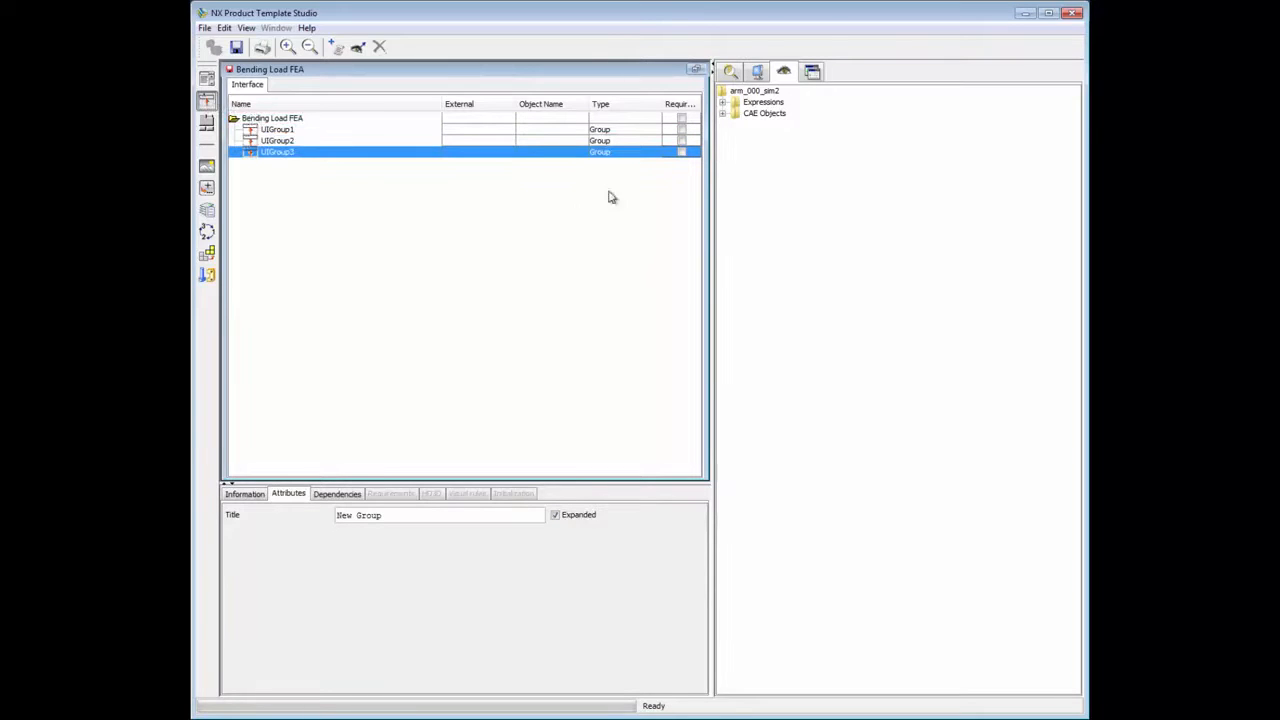
Step: Add the Mesh3d_mesh1 CAE mesh object to UIGroup1 of the Bending Load FEA interface
left_click(723, 114)
left_click(736, 136)
left_click_drag(808, 150, 283, 135)
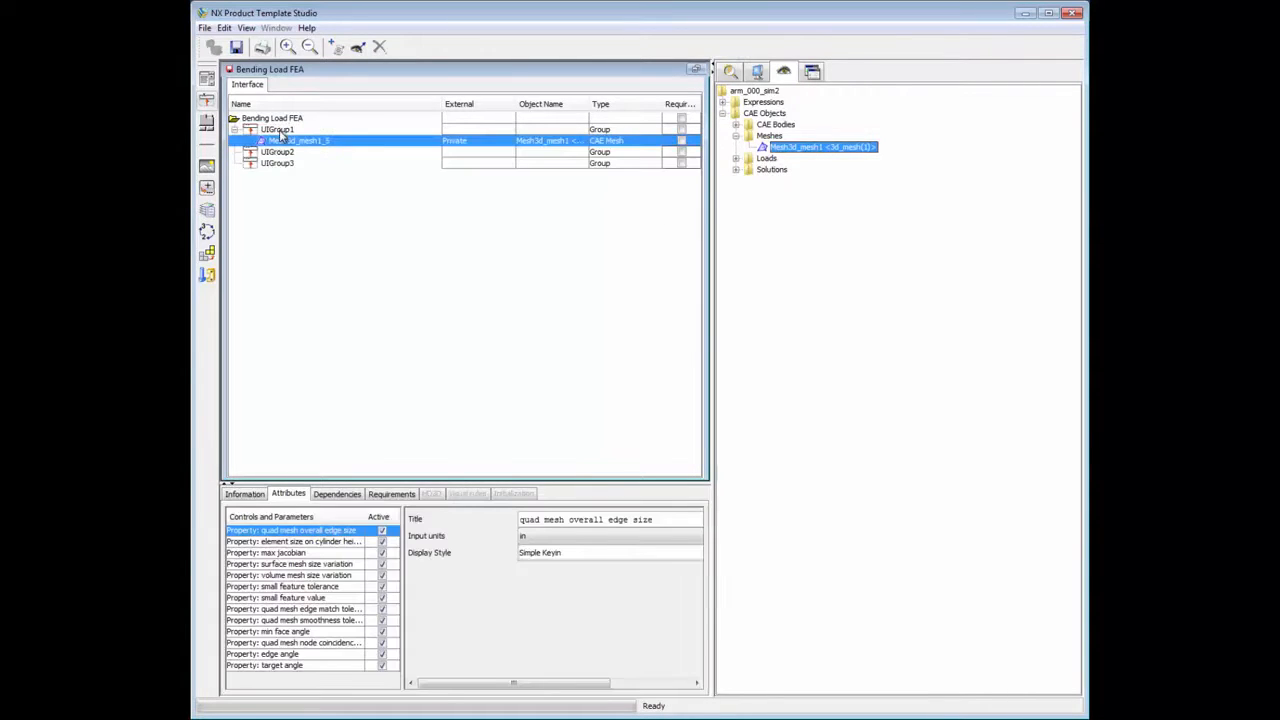
Step: Deactivate every property of the mesh object except quad mesh overall edge size
left_click(382, 541)
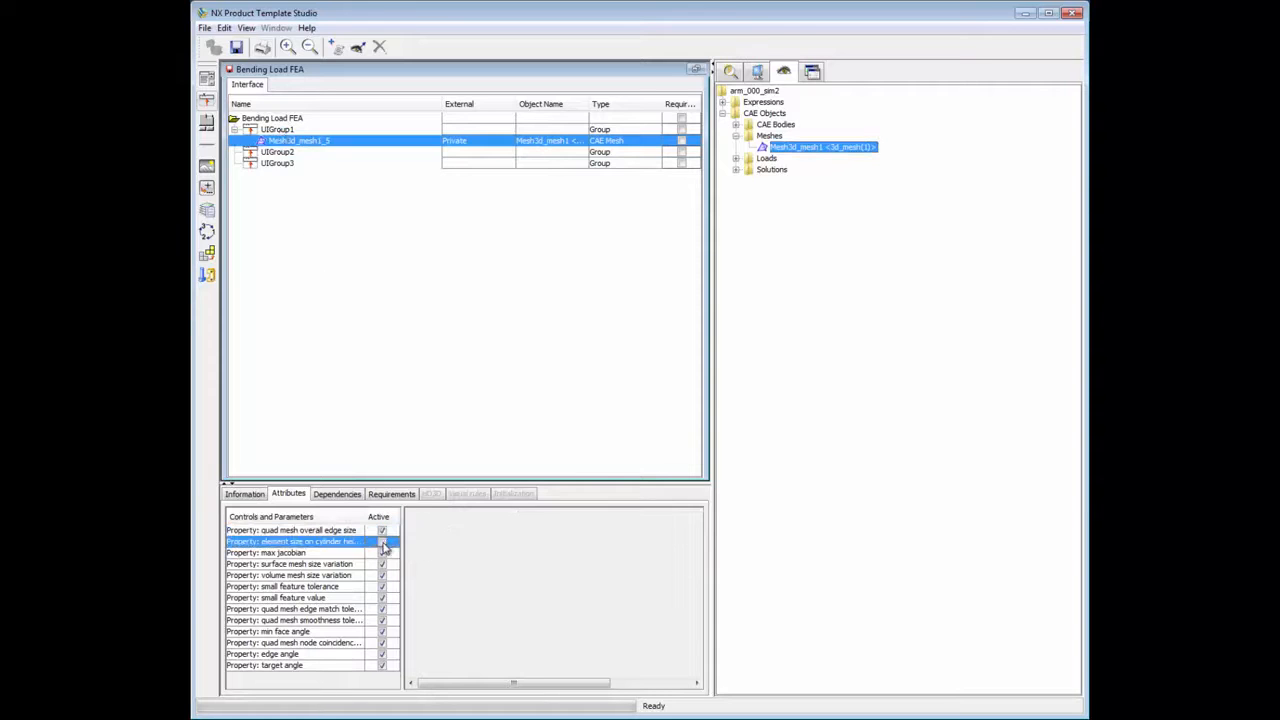
left_click(382, 553)
left_click(382, 564)
left_click(382, 575)
left_click(382, 586)
left_click(382, 598)
left_click(382, 609)
left_click(381, 620)
left_click(382, 631)
left_click(382, 642)
left_click(382, 654)
left_click(382, 665)
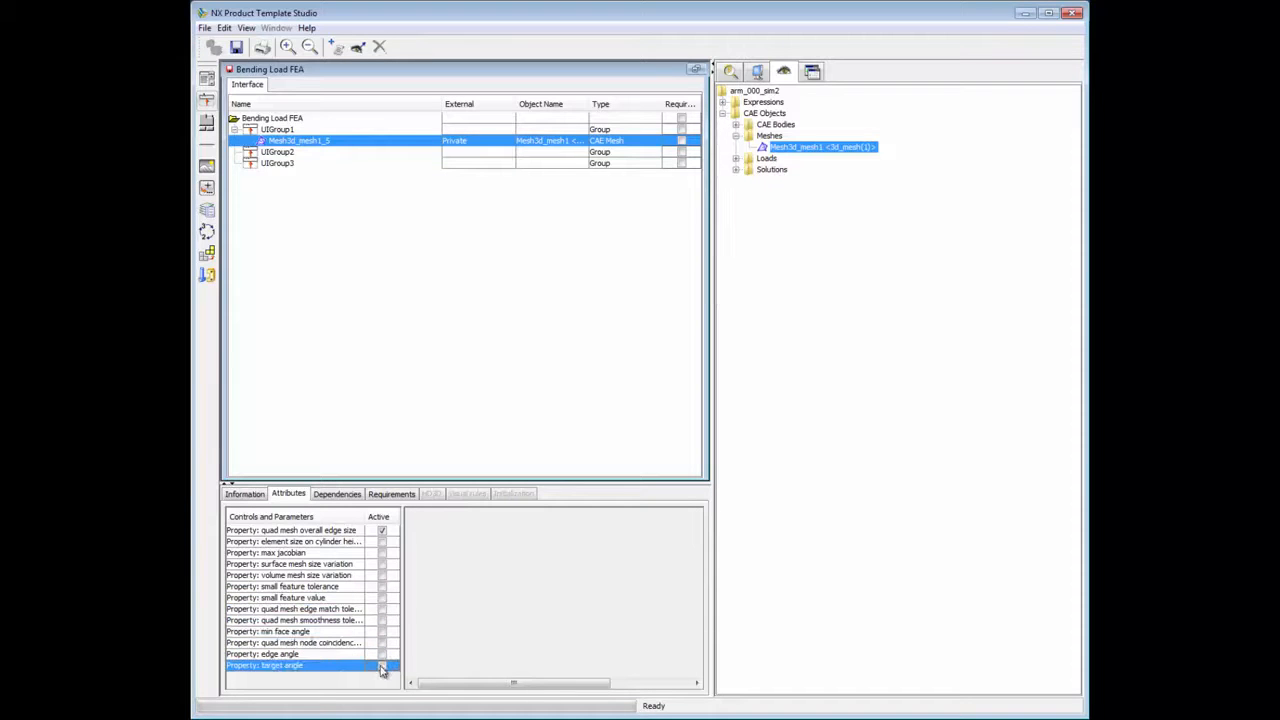
Step: Set the title of UIGroup1 to "Element Size"
left_click(278, 130)
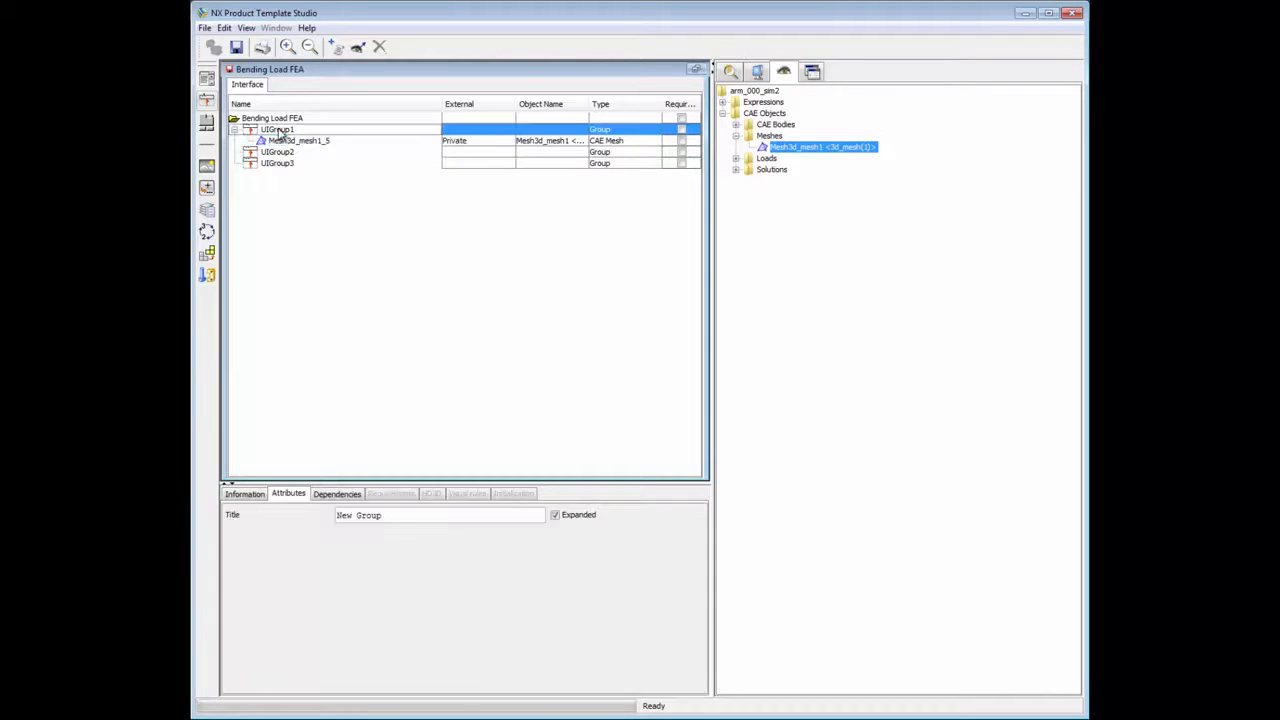
left_click_drag(389, 514, 329, 517)
key("BackSpace")
type("Element Size")
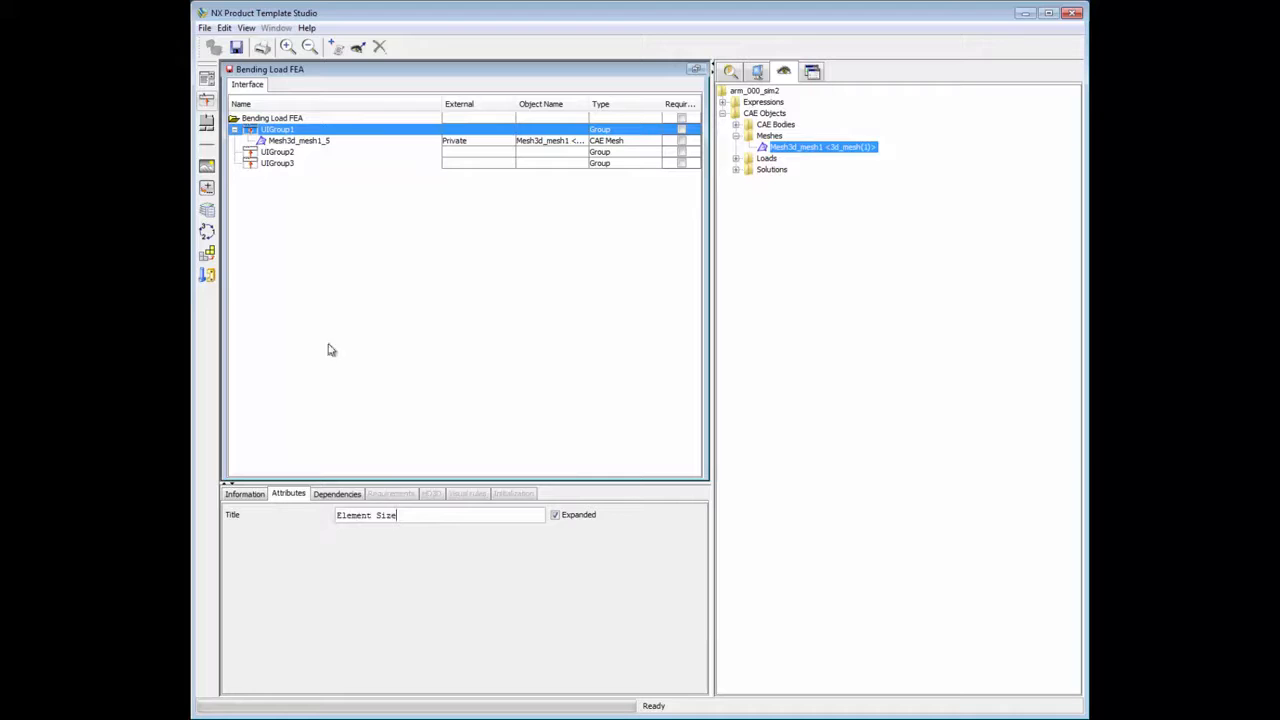
Step: Set the title of the mesh's quad mesh overall edge size property to "Element Size" and preview the dialog
left_click(311, 142)
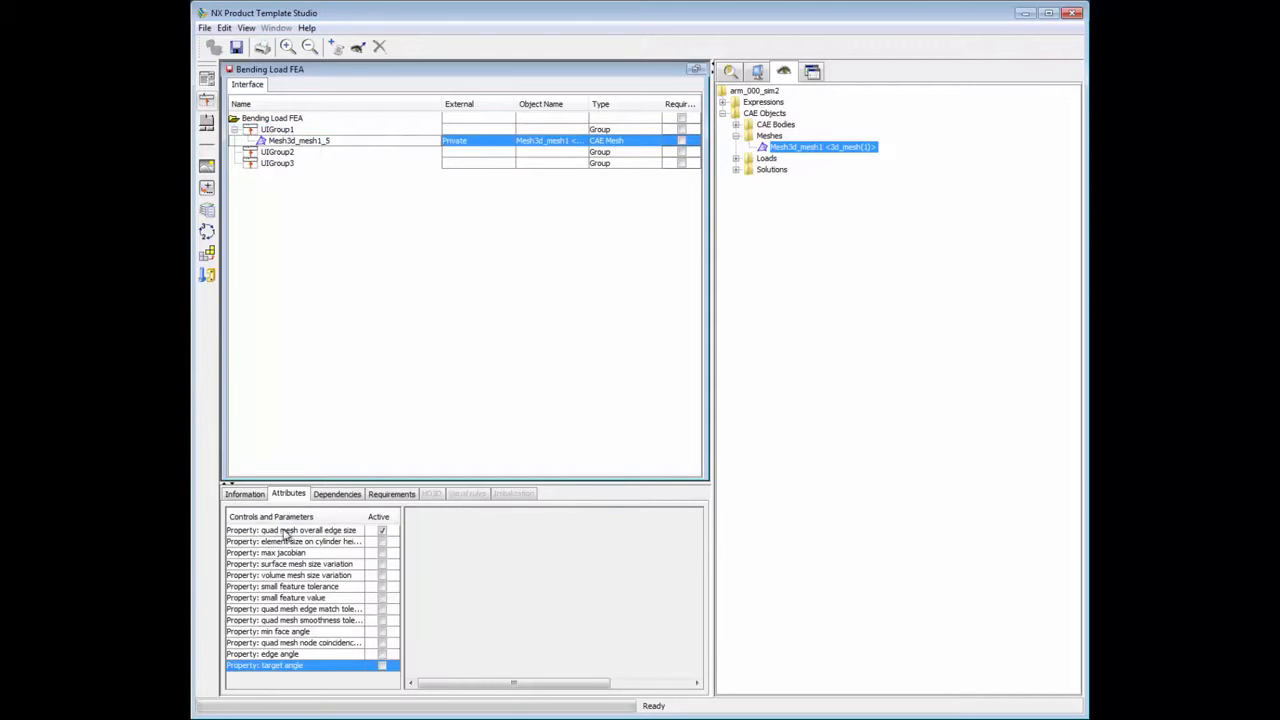
left_click(285, 531)
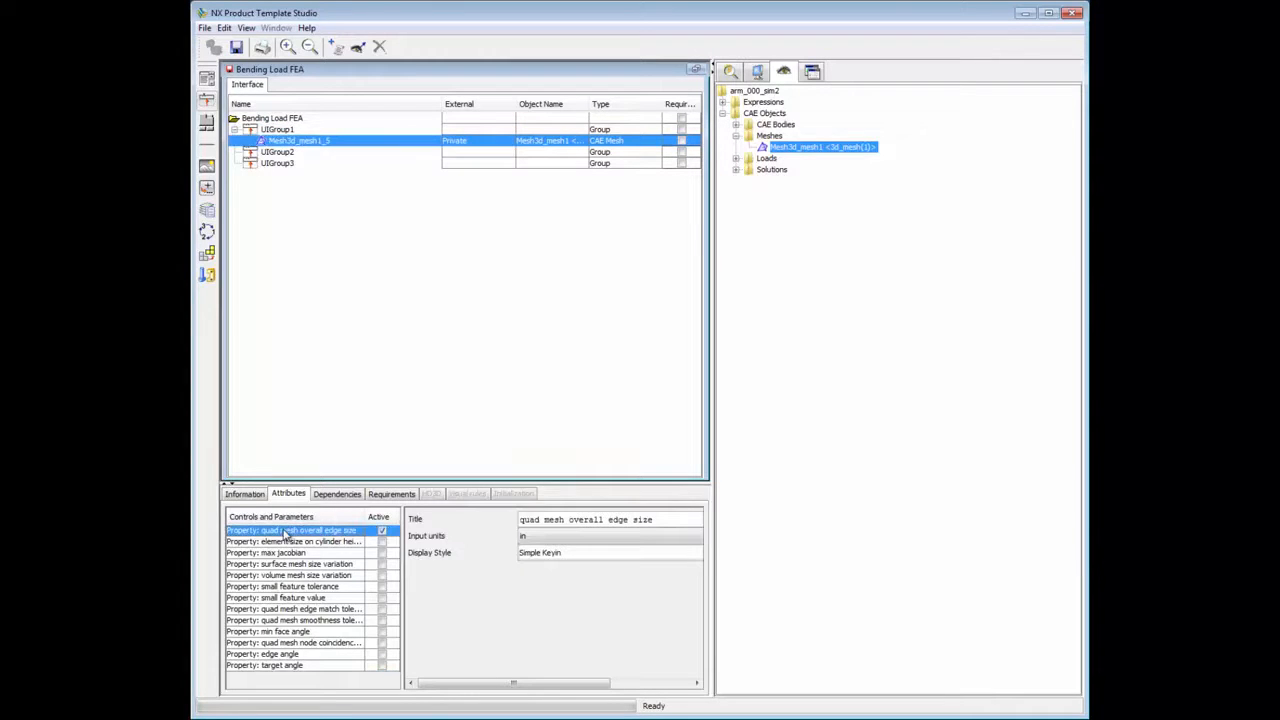
left_click_drag(656, 520, 512, 519)
type("Element Size")
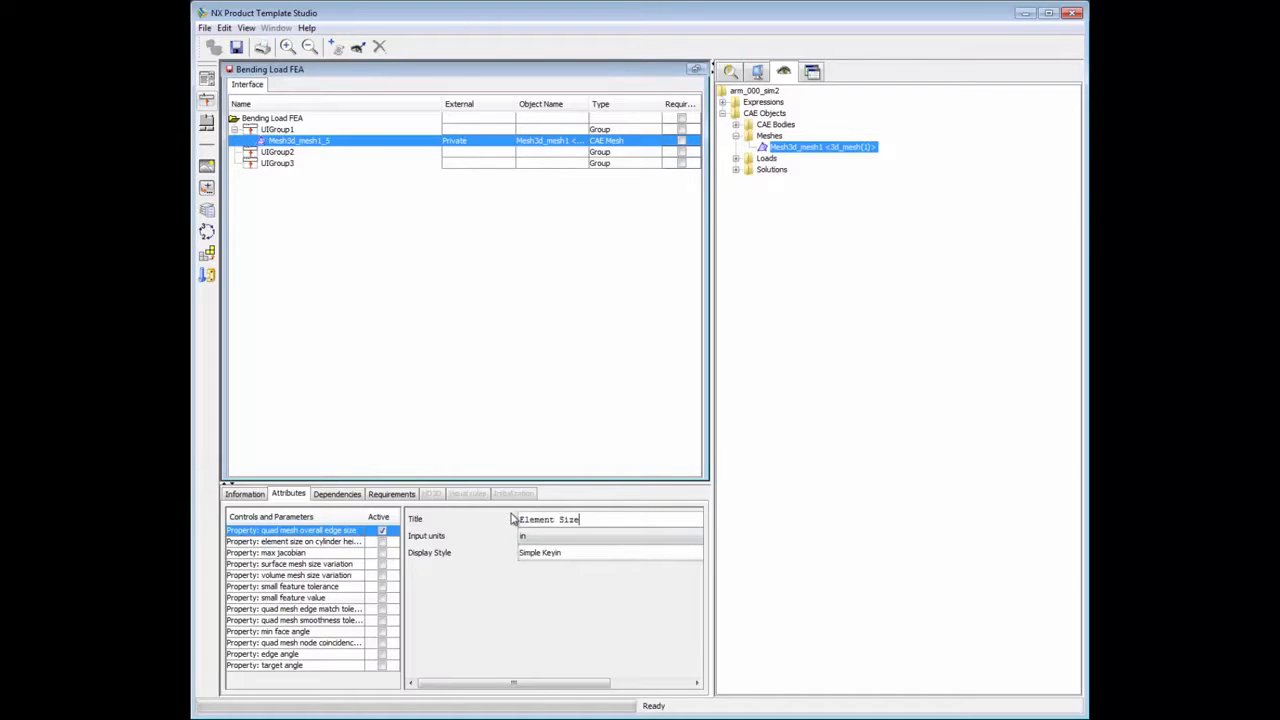
left_click(811, 72)
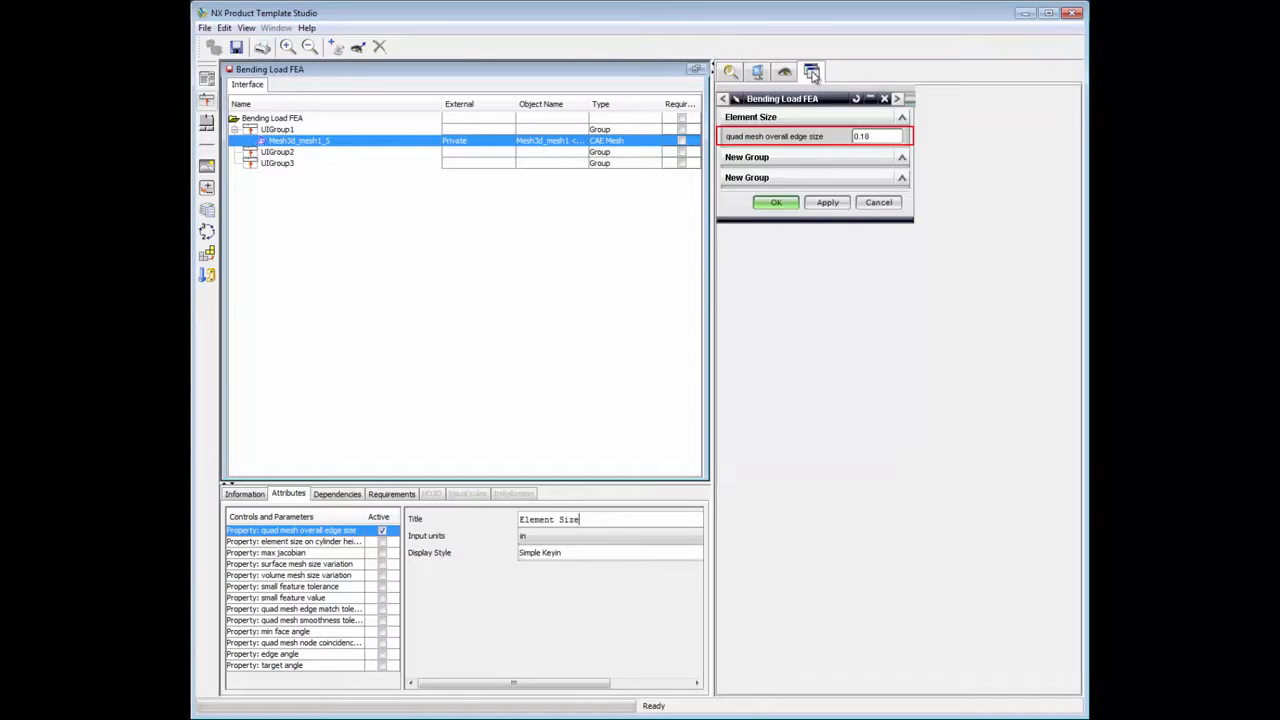
Step: Add the Bearing1 bearing force load to UIGroup2 and deactivate its regionAngle property
left_click(811, 73)
left_click(784, 72)
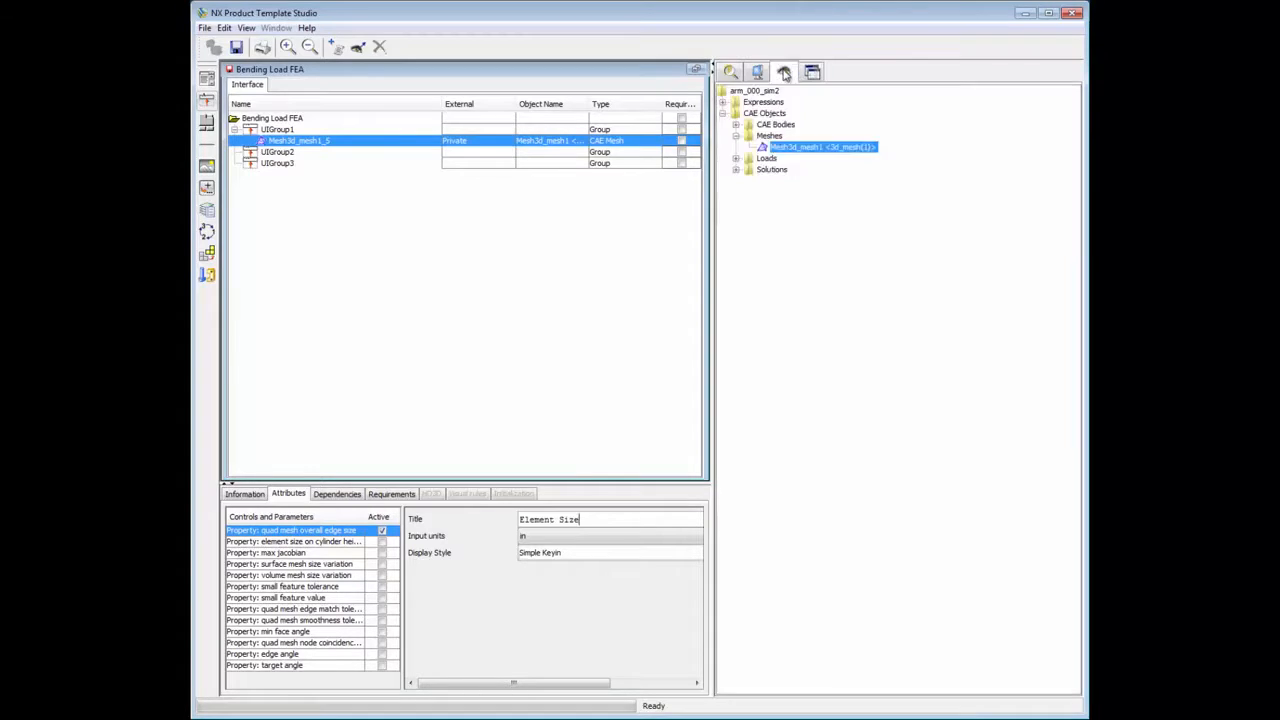
left_click(735, 158)
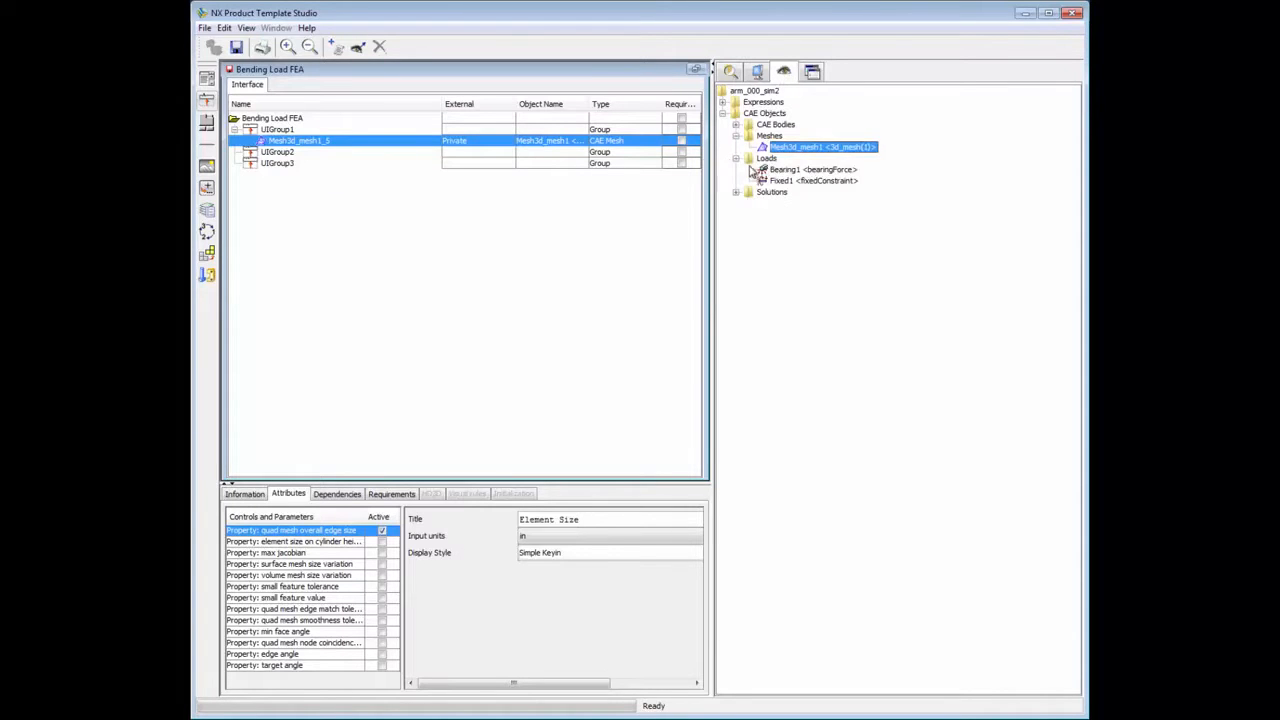
left_click(782, 170)
left_click_drag(779, 178, 286, 156)
left_click(382, 541)
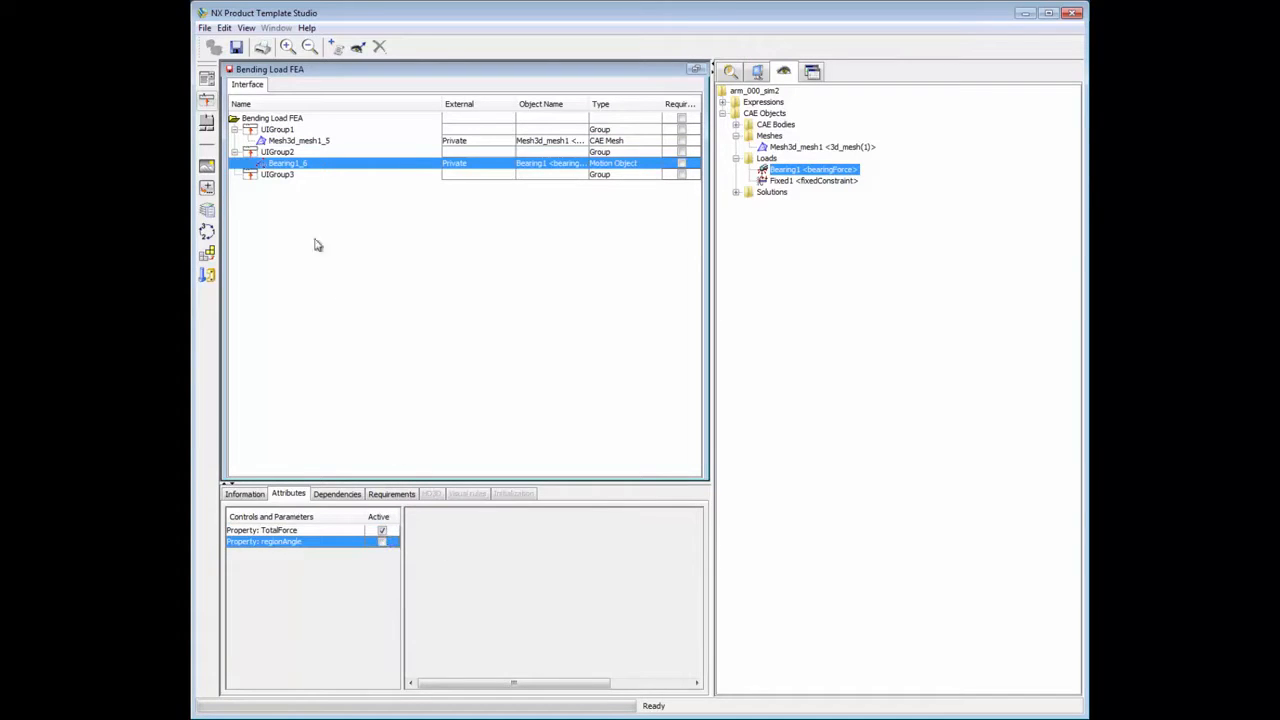
Step: Add the Bending_Case solution to UIGroup3 and preview the Bending Load FEA dialog
left_click(281, 176)
left_click(736, 192)
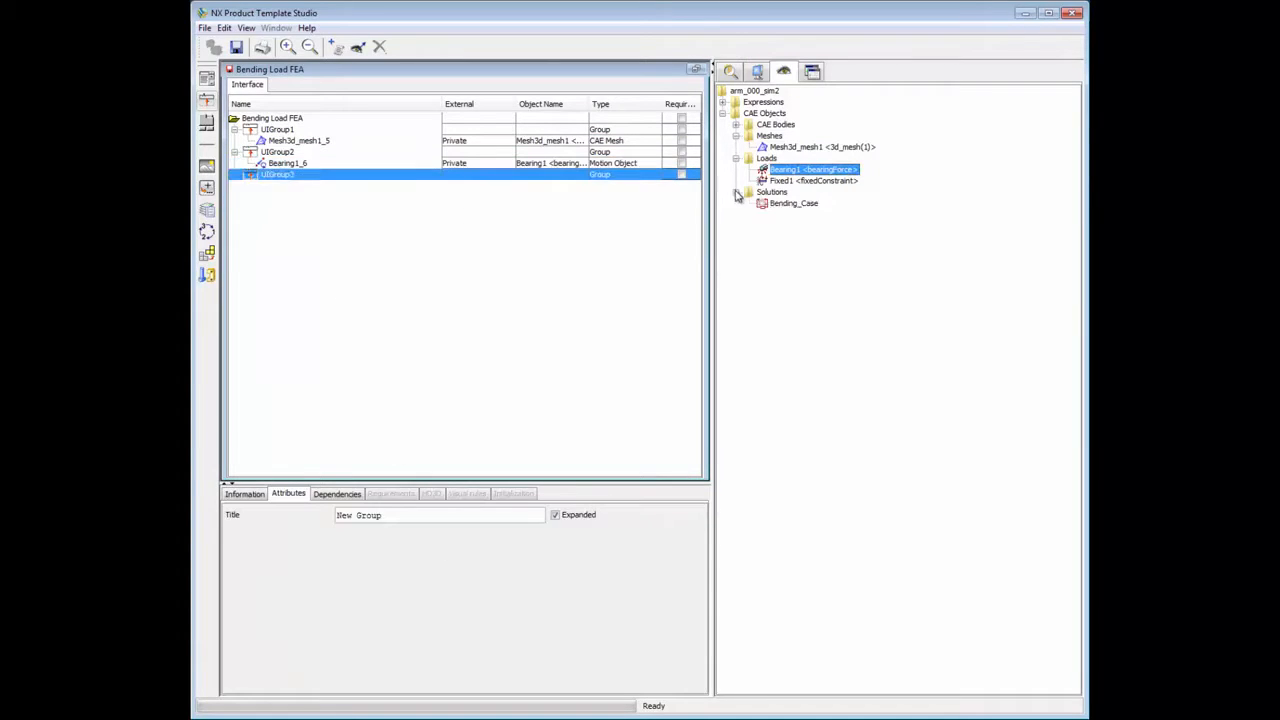
left_click_drag(793, 203, 288, 181)
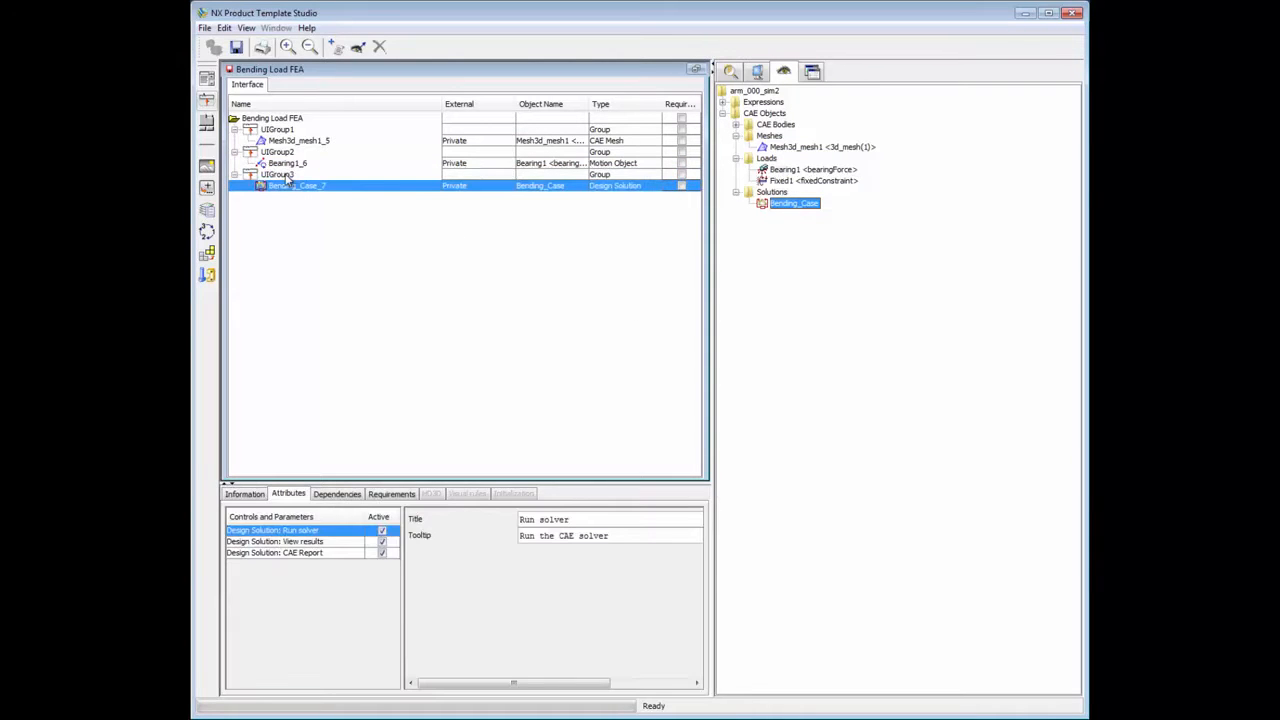
left_click(811, 71)
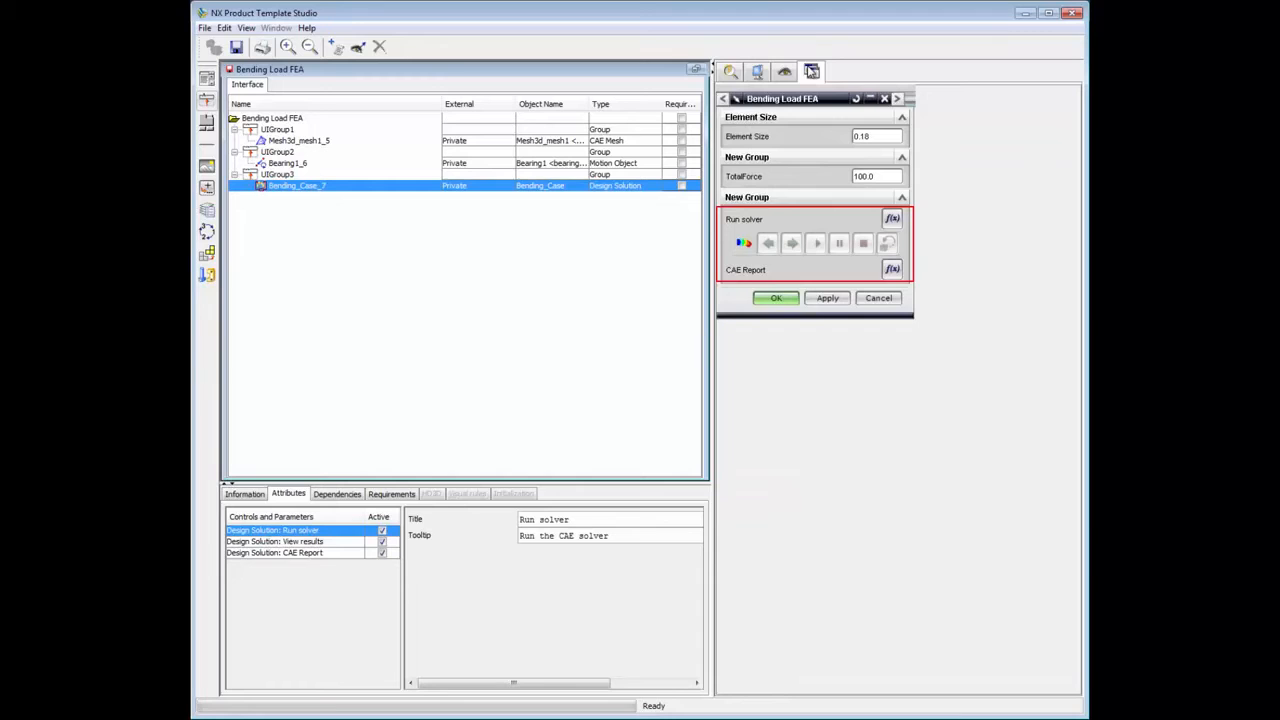